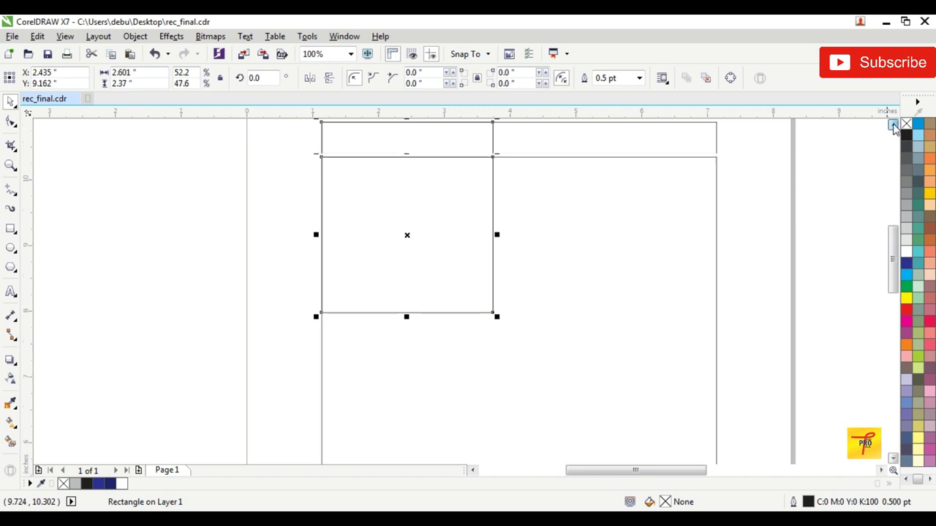
Step: Convert the small rectangle in the frame's upper-left corner to curves, then raise its lower-left node and shift its upper-right node right along the frame
right_click(490, 176)
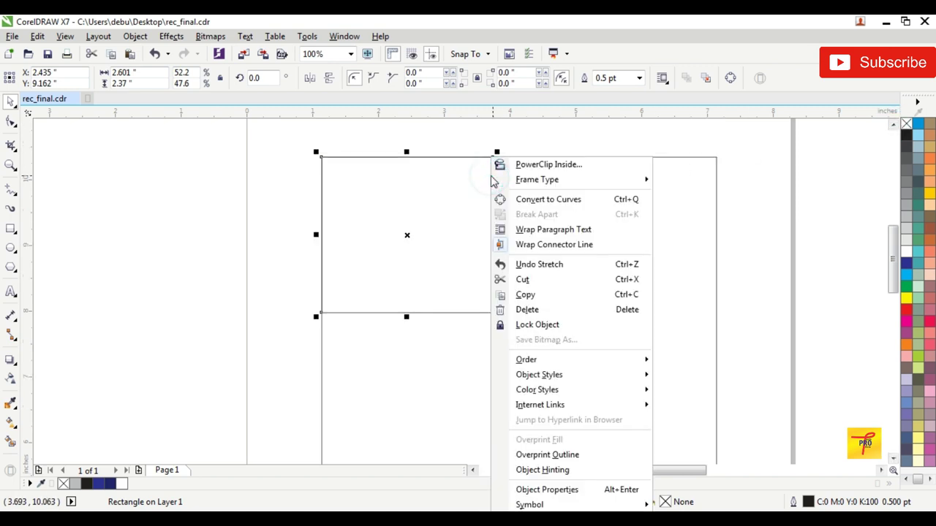
left_click(548, 199)
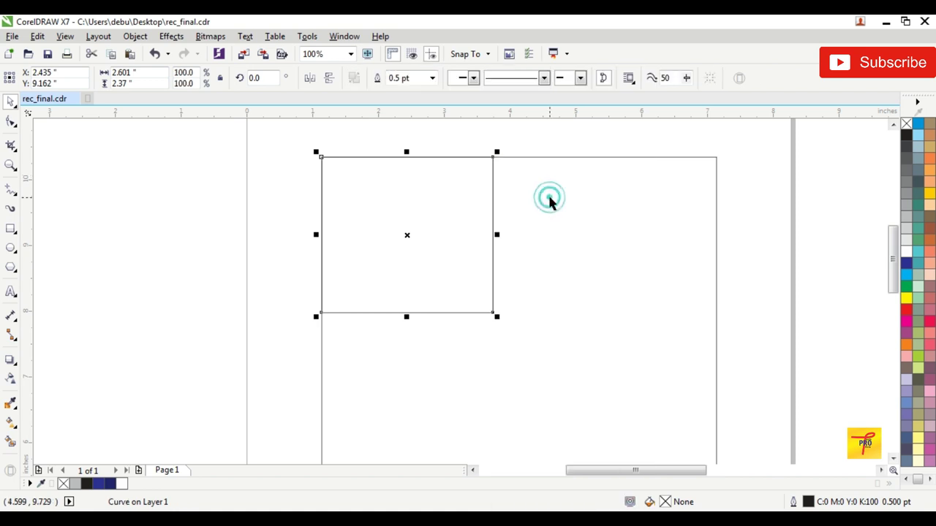
left_click(11, 123)
left_click_drag(278, 291, 352, 341)
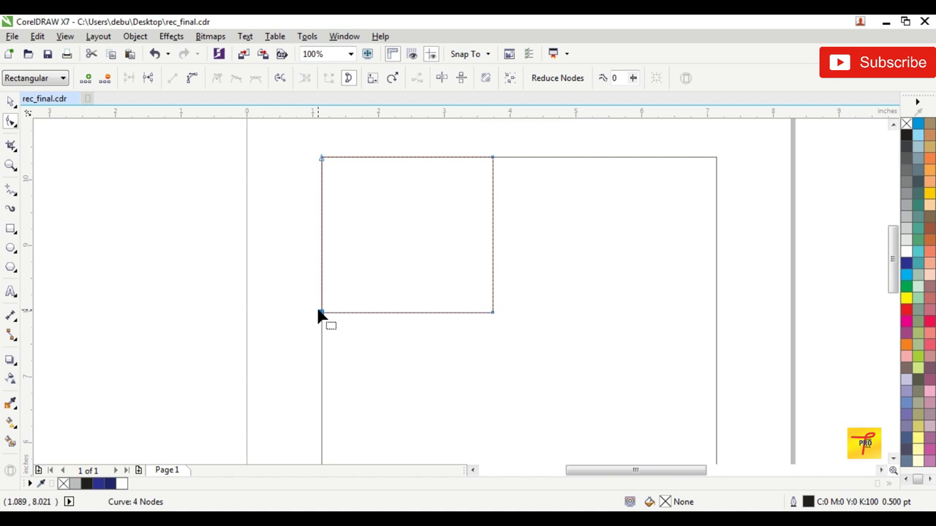
left_click_drag(319, 314, 320, 271)
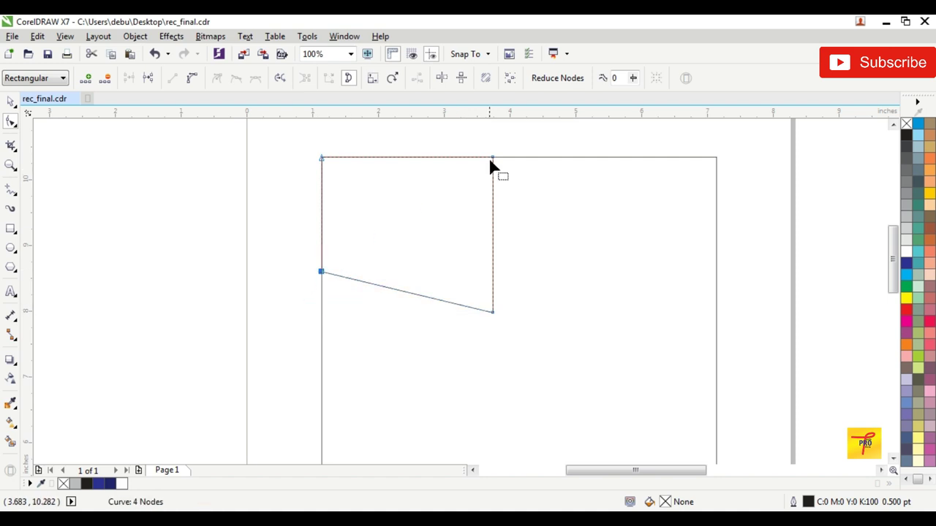
left_click_drag(463, 186, 449, 192)
left_click_drag(493, 158, 531, 158)
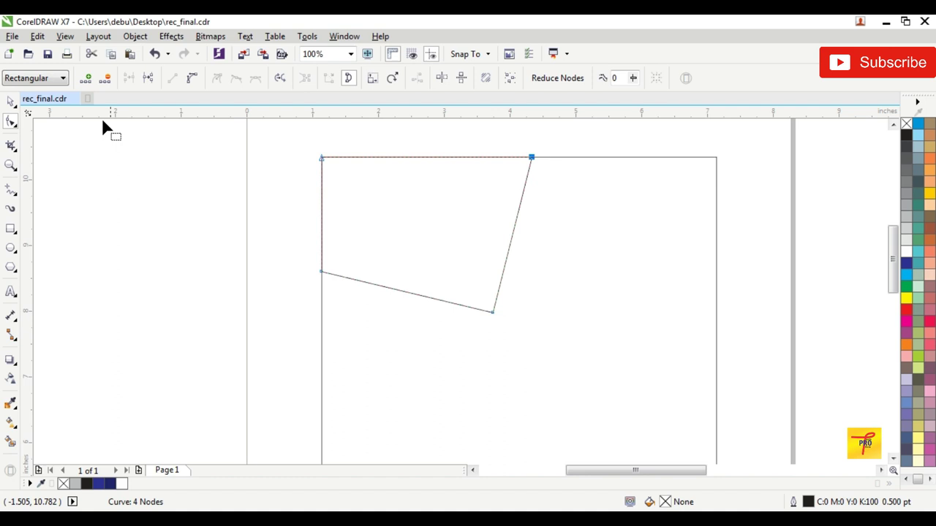
Step: Scale the slanted quadrilateral down proportionally to 88%, about 2.81 × 2.09 inches, keeping its upper-left corner in place
left_click(10, 101)
left_click_drag(537, 319, 512, 300)
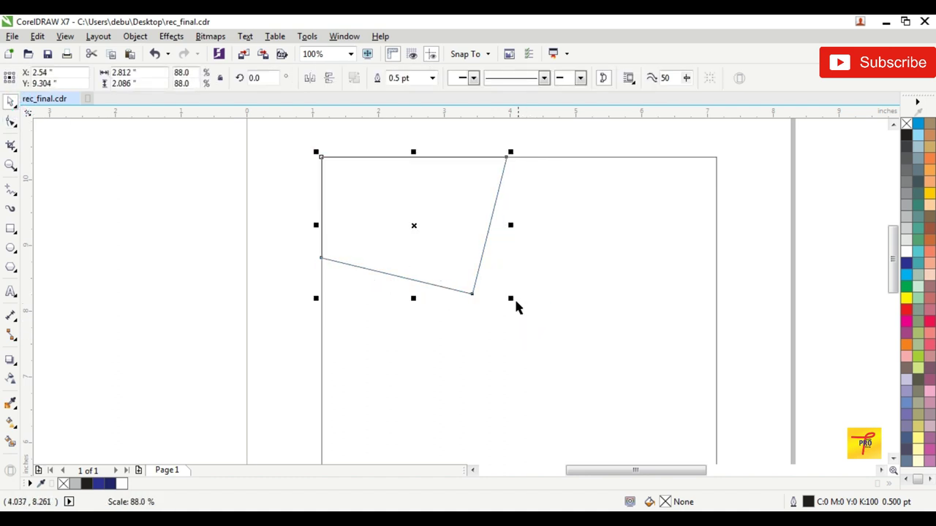
left_click(247, 280)
Step: Copy the large page frame as a smaller rectangle about 2.75 × 2.23 inches, anchored at the frame's upper-left corner over the quadrilateral
scroll(307, 304, "down", 3)
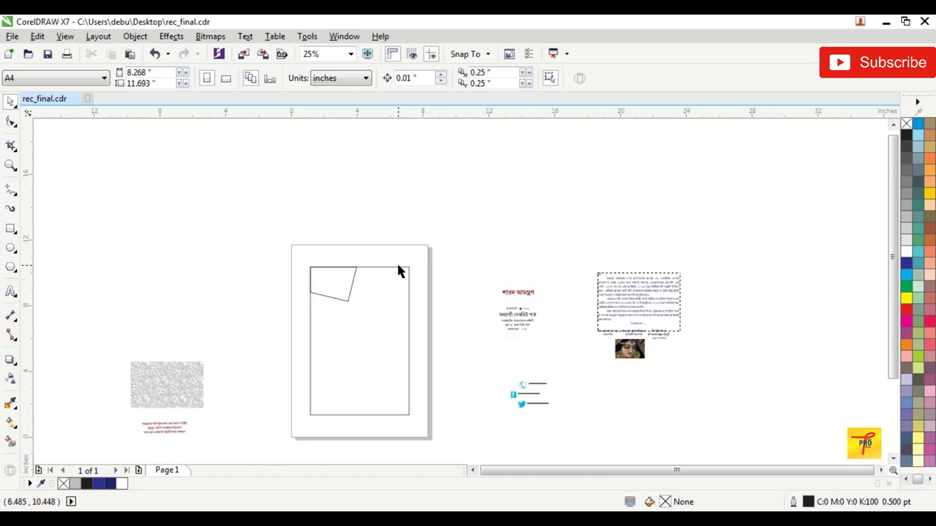
left_click(381, 267)
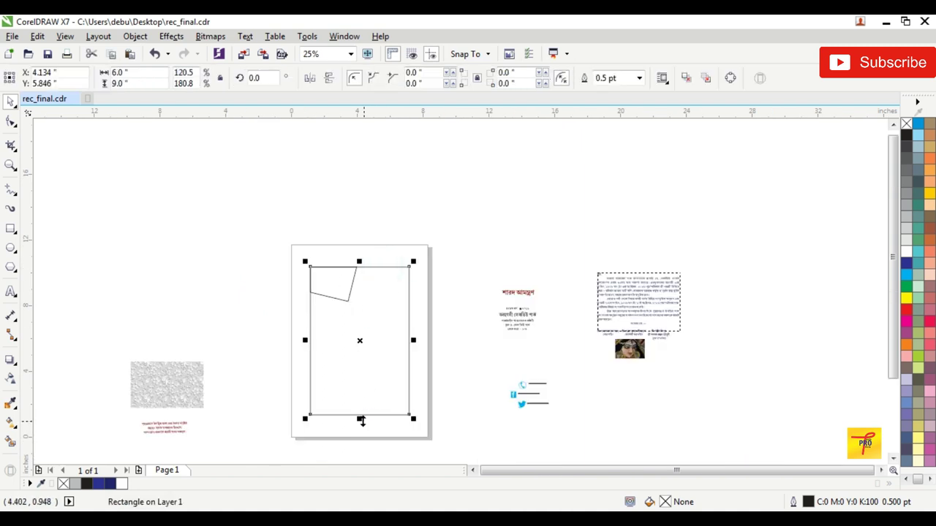
left_click_drag(361, 419, 352, 301)
scroll(351, 294, "up", 1)
left_click_drag(471, 276, 360, 269)
scroll(344, 290, "up", 1)
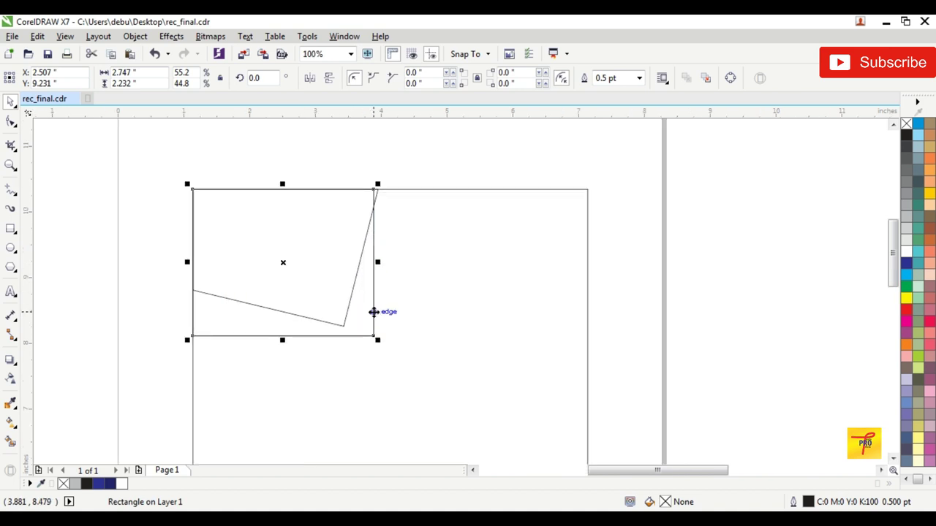
Step: Convert the new rectangle overlapping the quadrilateral to curves
right_click(373, 312)
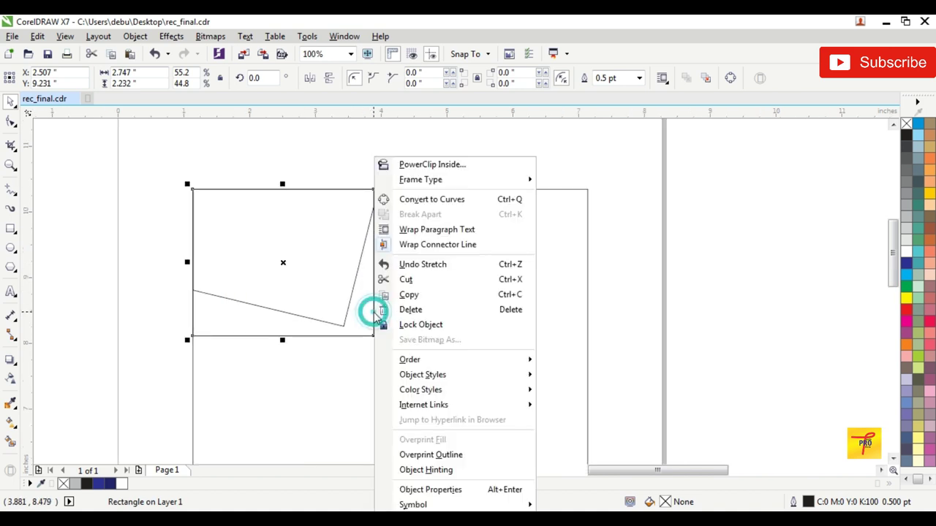
left_click(451, 199)
left_click(6, 103)
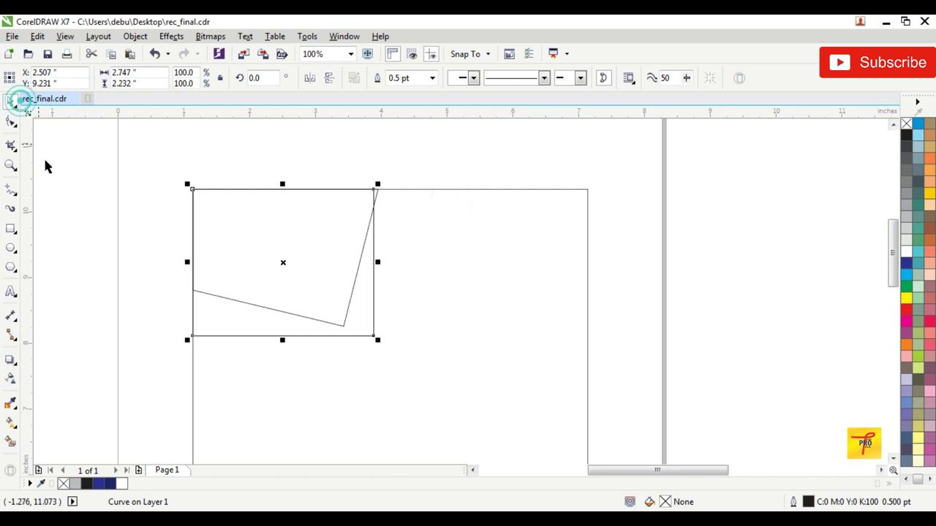
left_click(45, 160)
left_click(208, 296)
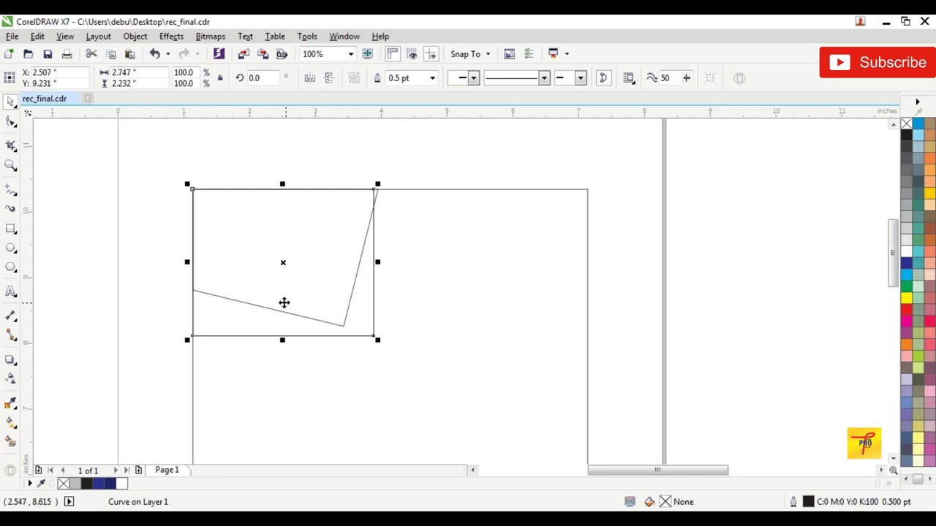
left_click_drag(282, 263, 246, 253)
key("ctrl+z")
Step: Fill the slanted quadrilateral with blue (C100 M100 Y0 K0) and remove its outline
left_click_drag(141, 146, 427, 329)
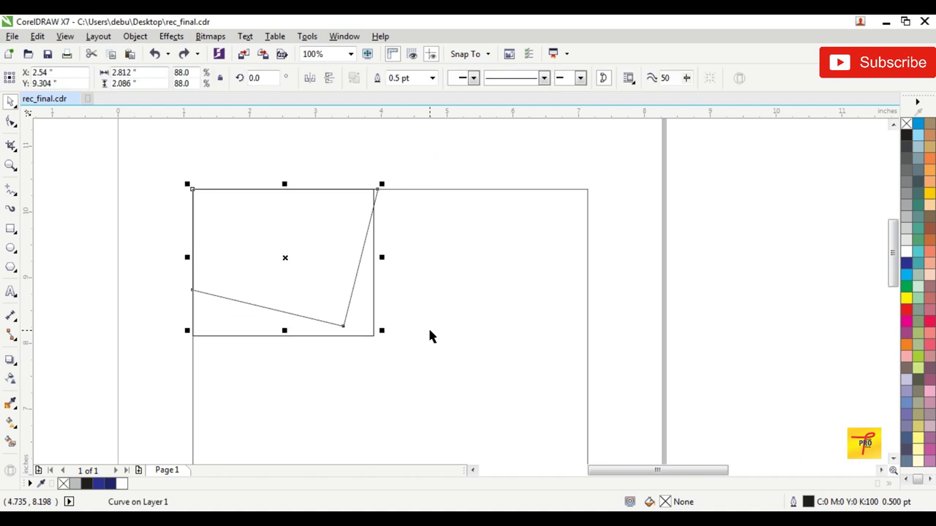
left_click(906, 263)
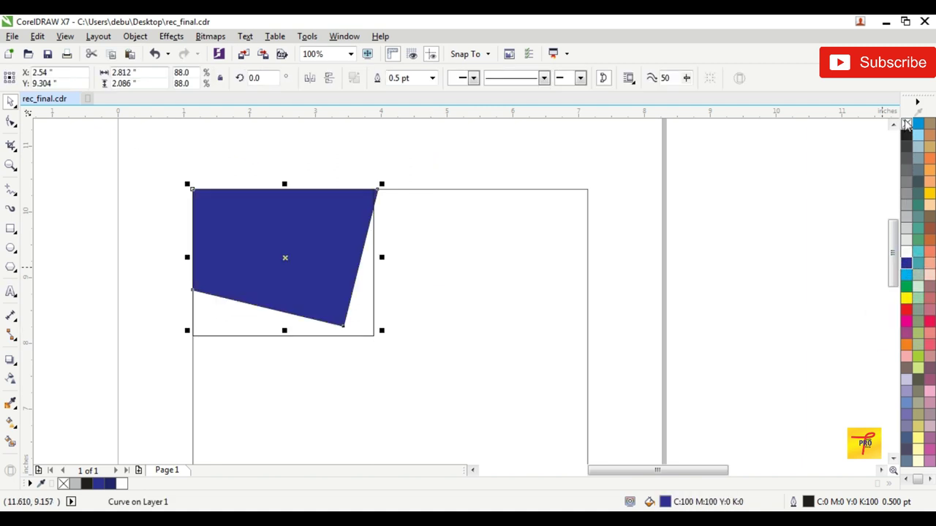
left_click(699, 162)
Step: Darken the quadrilateral's fill to navy, C100 M94 Y12 K47
left_click_drag(131, 162, 478, 333)
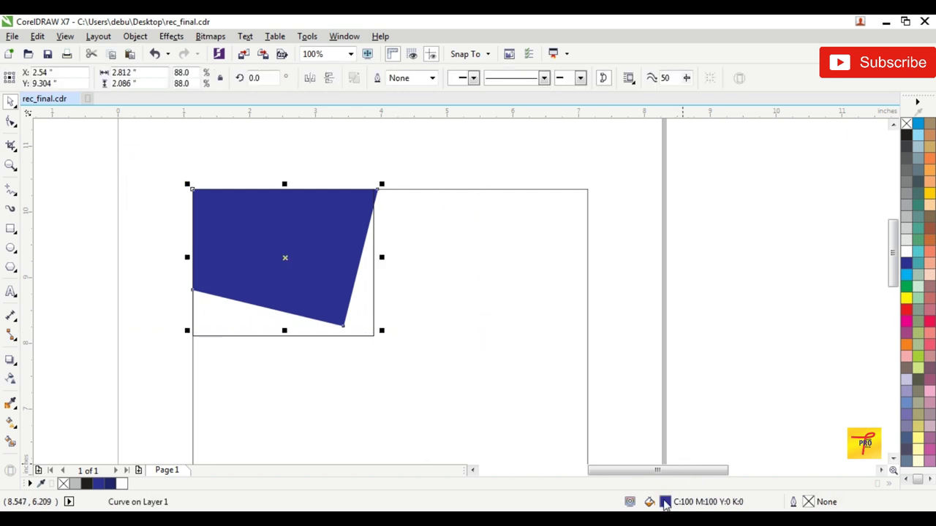
double_click(665, 502)
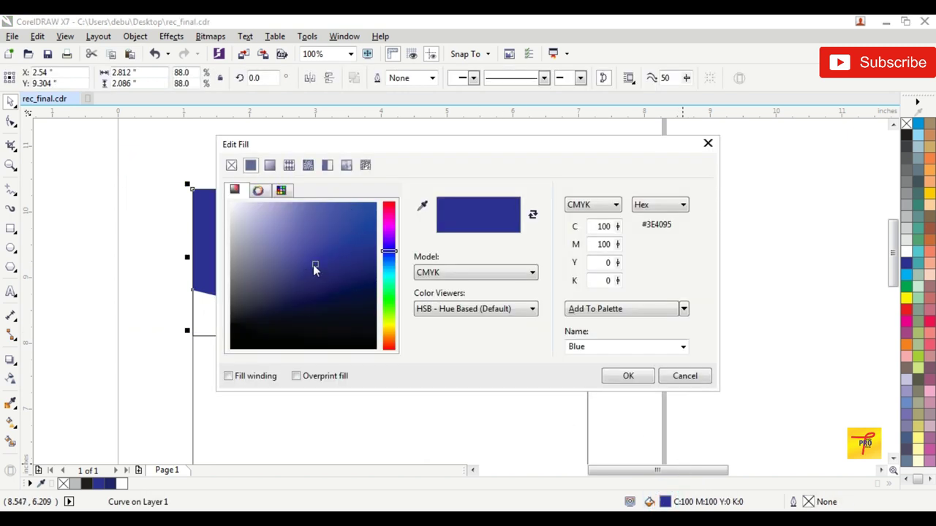
mouse_move(315, 268)
left_mouse_down()
mouse_move(311, 261)
mouse_move(332, 277)
left_mouse_up()
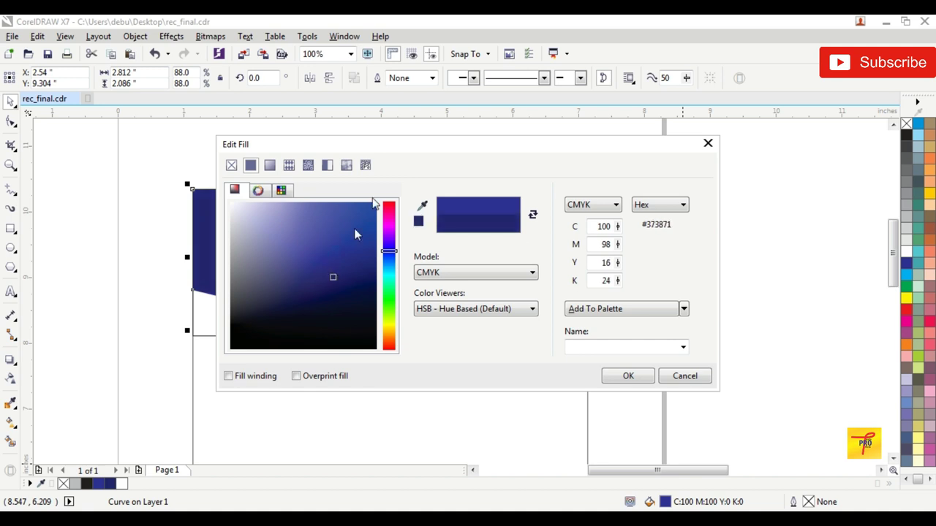
left_click_drag(408, 149, 557, 155)
left_click(484, 283)
left_click_drag(488, 285, 495, 290)
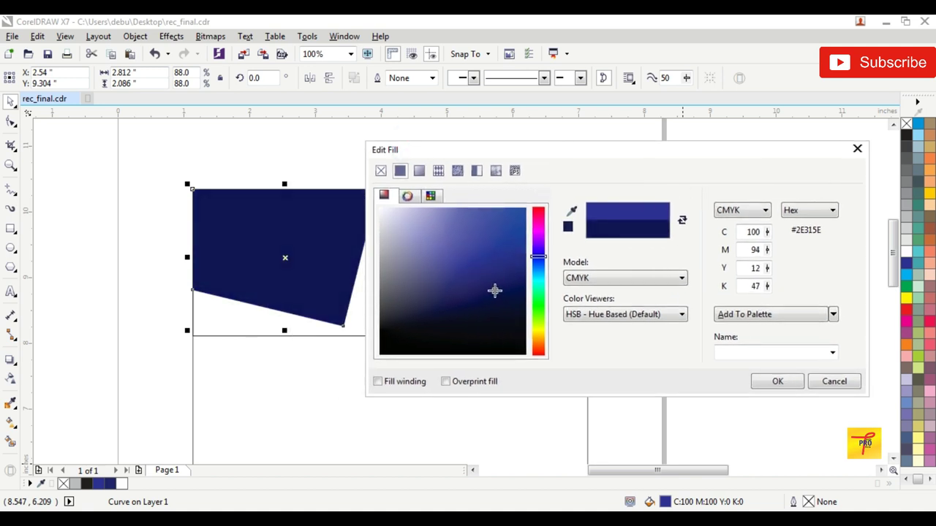
left_click(786, 388)
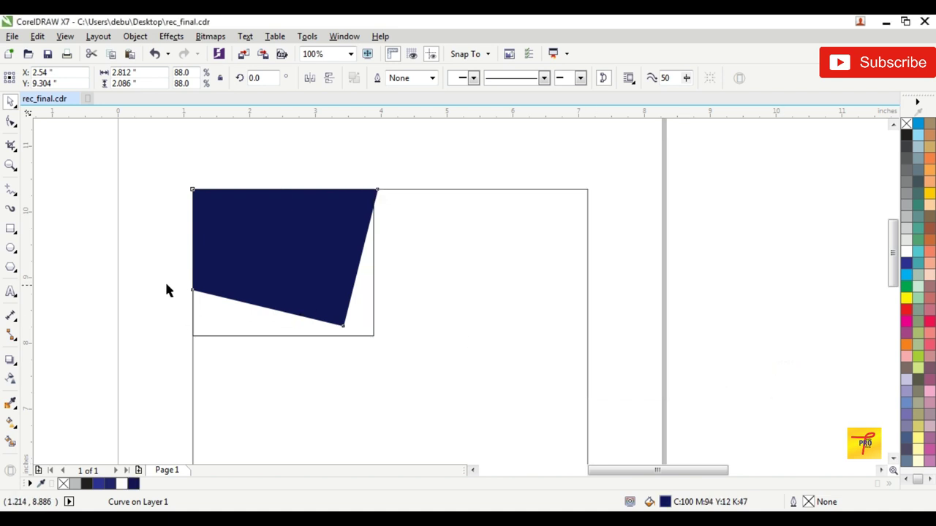
Step: Delete the lower-right node of the unfilled rectangle behind the navy shape so it becomes a triangle
left_click(121, 270)
left_click(372, 329)
scroll(372, 328, "up", 4)
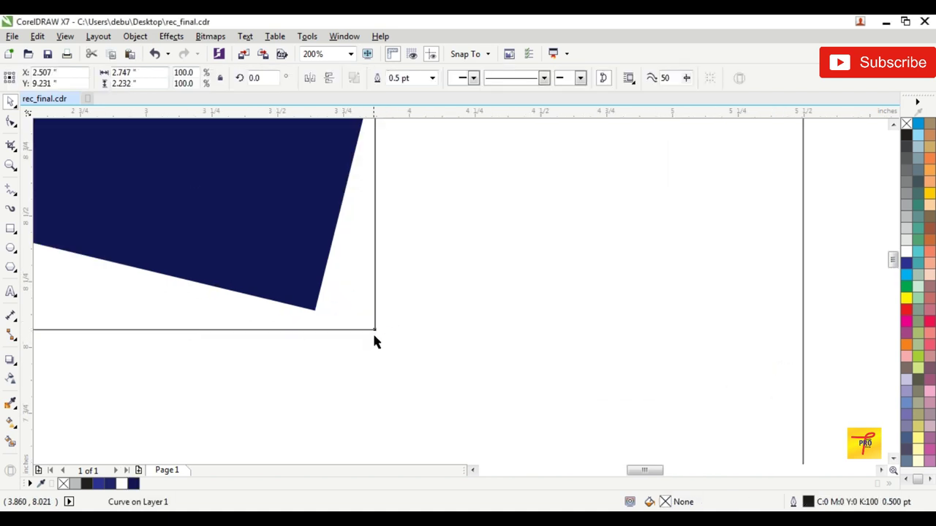
left_click(11, 122)
left_click_drag(463, 262, 357, 346)
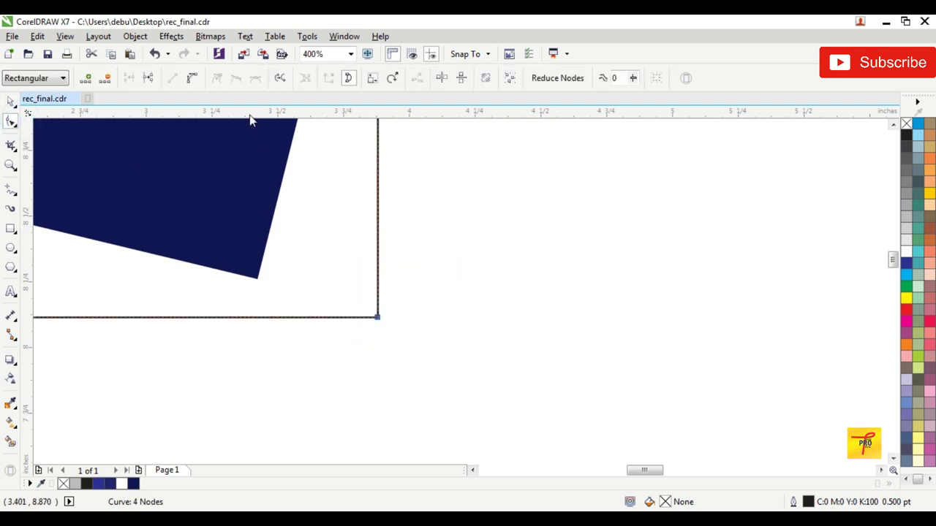
left_click(109, 80)
scroll(295, 239, "down", 4)
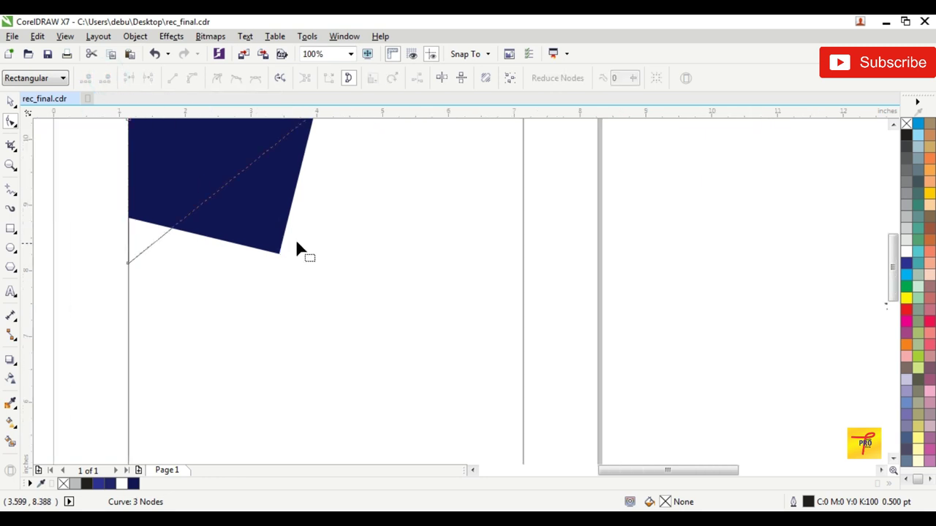
Step: Move the triangle's upper-right node right along the frame's top edge, making the triangle about 3.45 inches wide
scroll(283, 175, "up", 1)
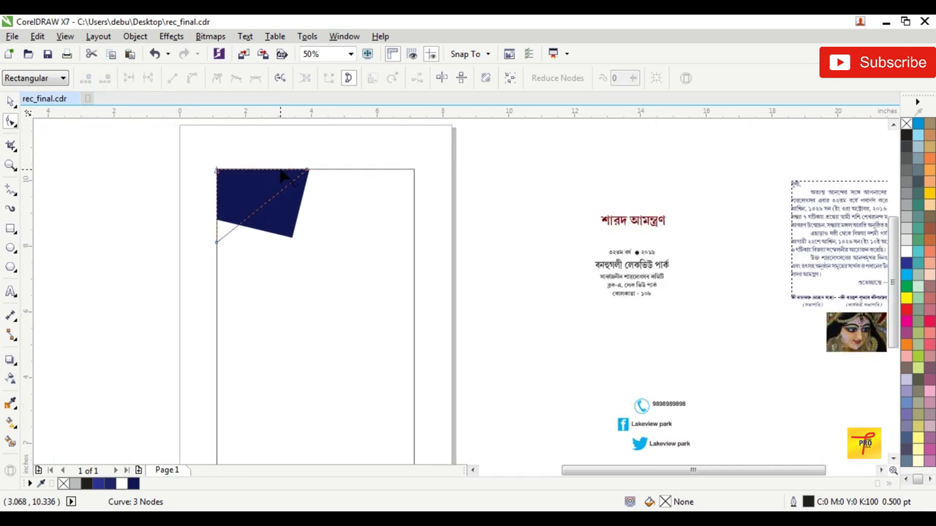
scroll(284, 171, "up", 1)
left_click_drag(291, 198, 370, 148)
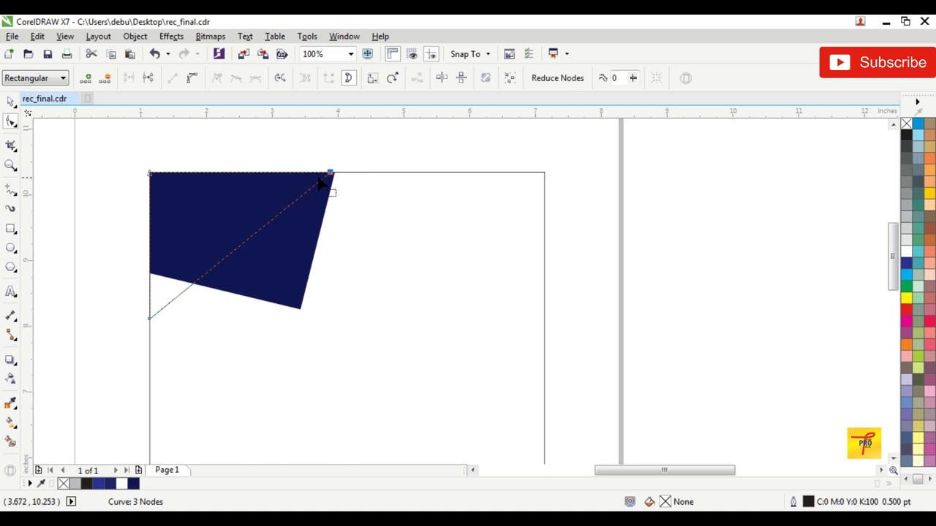
left_click_drag(333, 176, 376, 174)
left_click(11, 100)
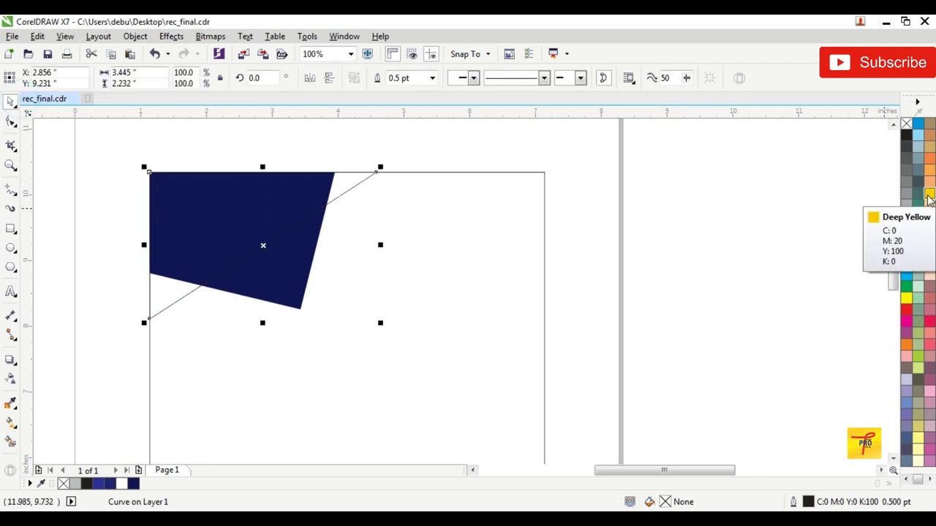
Step: Fill the triangle with Deep Yellow (C0 M20 Y100 K0) and remove its outline
left_click(928, 193)
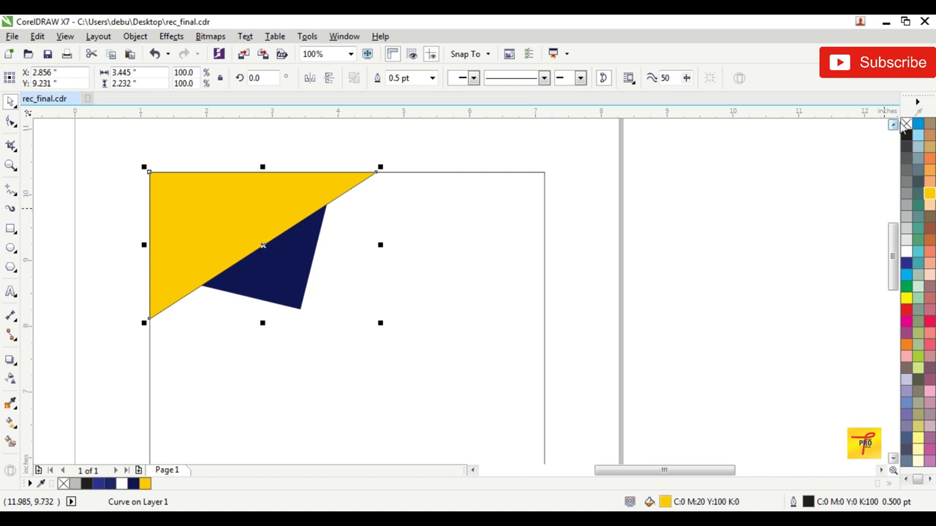
right_click(907, 124)
left_click(698, 184)
Step: Send the yellow triangle to the back of the page, behind the navy shape
left_click(241, 205)
right_click(241, 206)
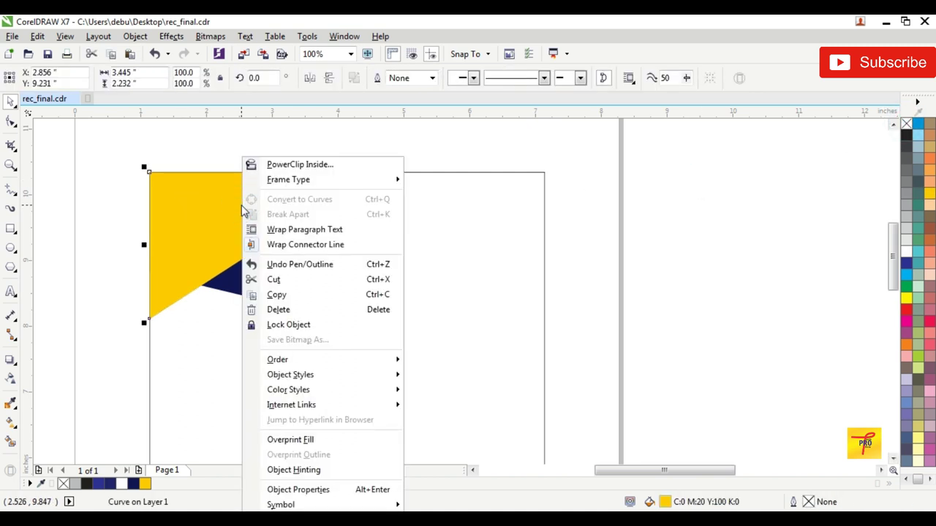
mouse_move(284, 365)
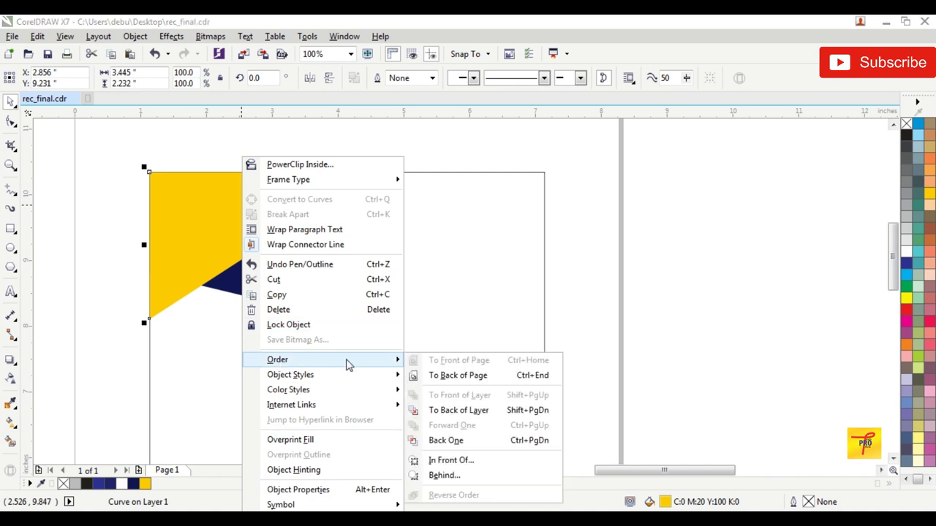
left_click(458, 375)
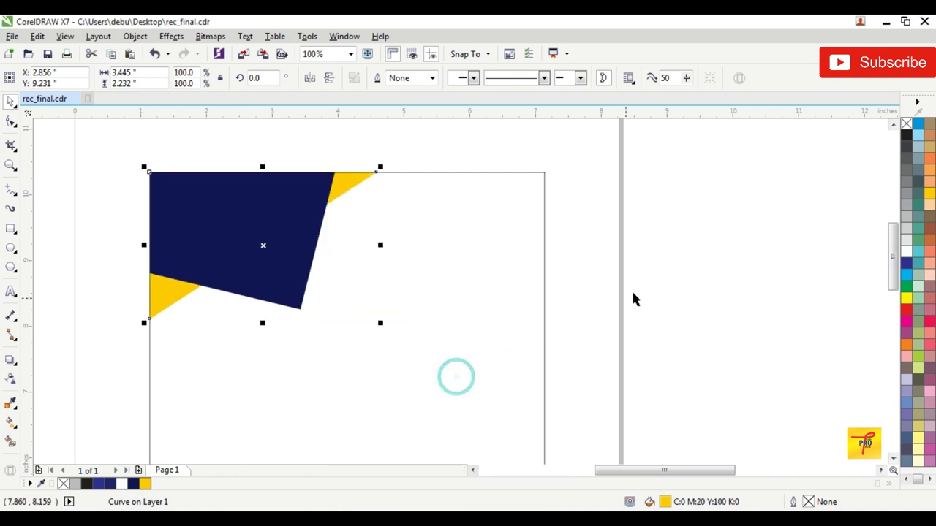
left_click(675, 255)
Step: Enlarge the yellow triangle to about 3.62 × 2.57 inches by moving its lower-left node down and its upper-right node right
scroll(568, 286, "down", 5)
scroll(539, 282, "up", 3)
scroll(539, 282, "up", 2)
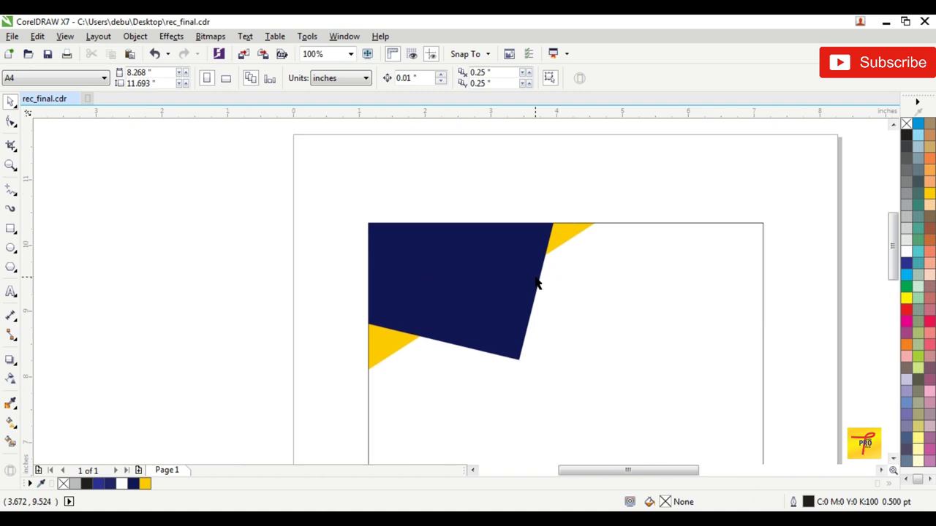
left_click(572, 241)
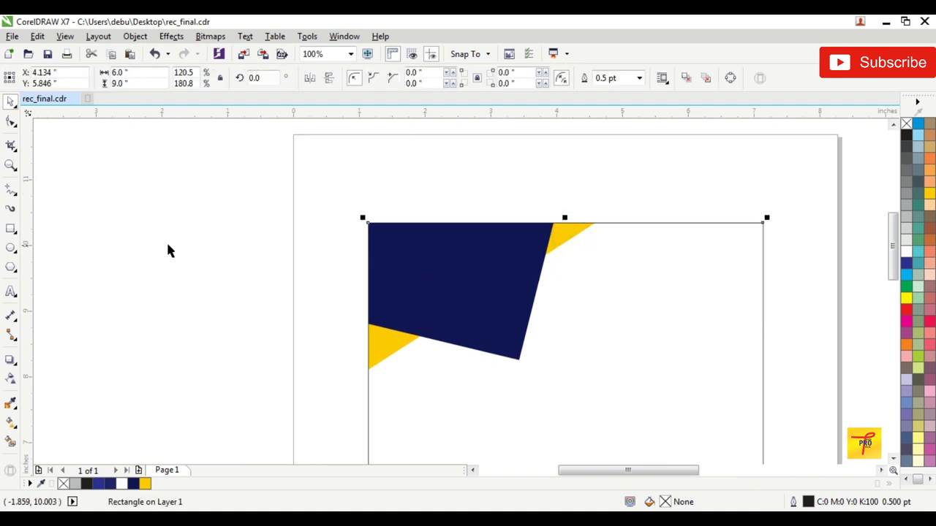
left_click(376, 350)
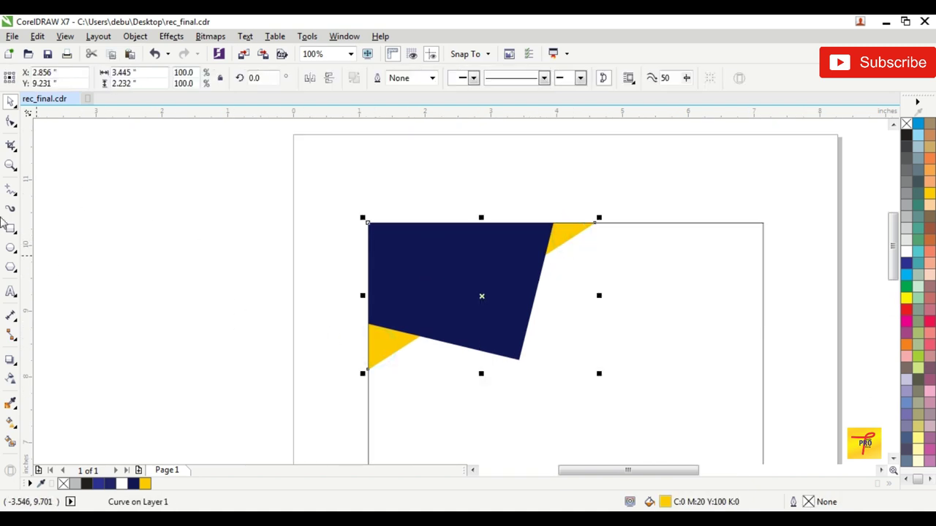
left_click(11, 121)
left_click_drag(286, 344, 369, 395)
left_click_drag(622, 208, 606, 223)
left_click(10, 101)
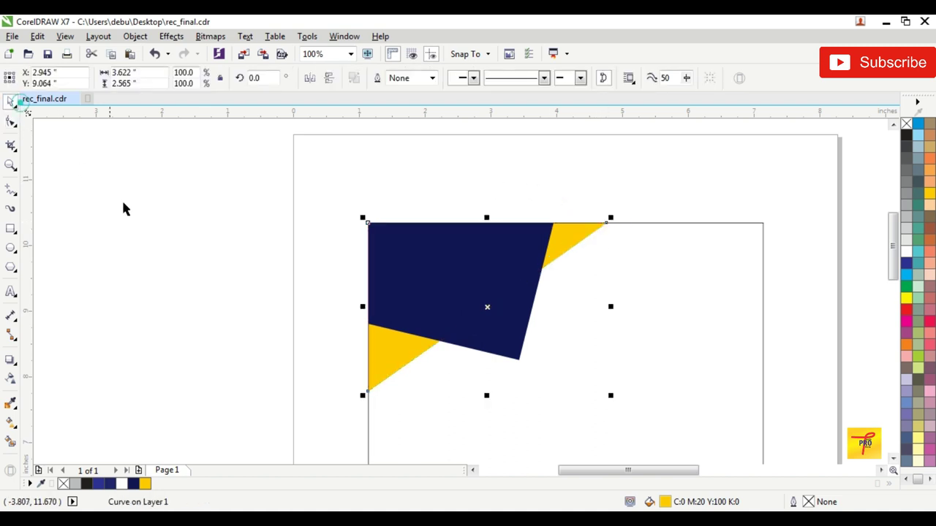
left_click(125, 207)
Step: Copy the large page frame as a full-width rectangle about 6 × 2.07 inches along the frame's bottom edge
scroll(266, 259, "down", 3)
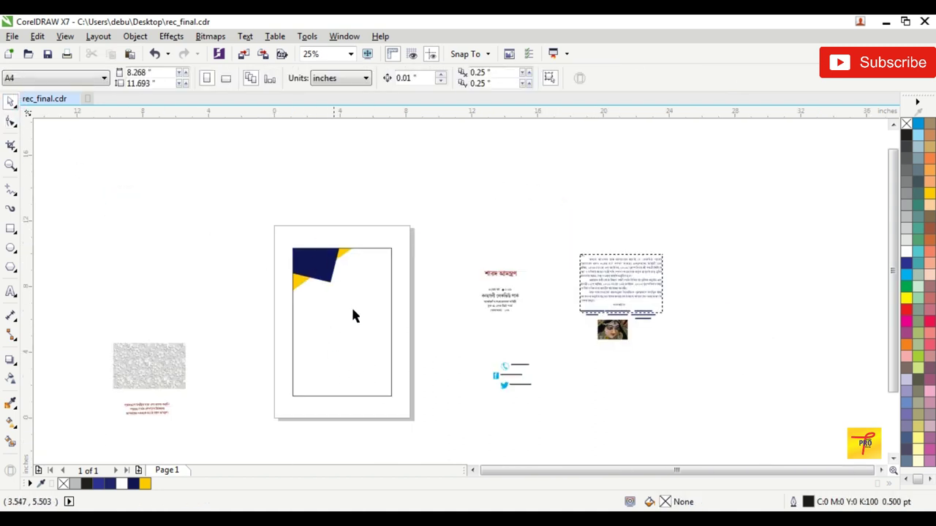
left_click(382, 250)
left_click_drag(341, 249, 357, 359)
scroll(365, 380, "up", 1)
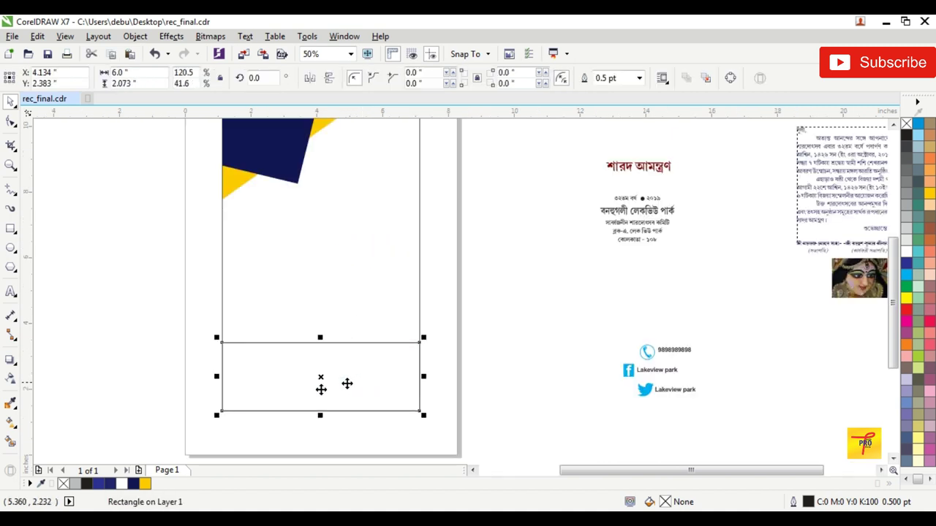
Step: Narrow the bottom rectangle to about 2.73 inches wide against the frame's lower-right corner and convert it to curves
left_click_drag(217, 376, 329, 398)
scroll(340, 394, "up", 1)
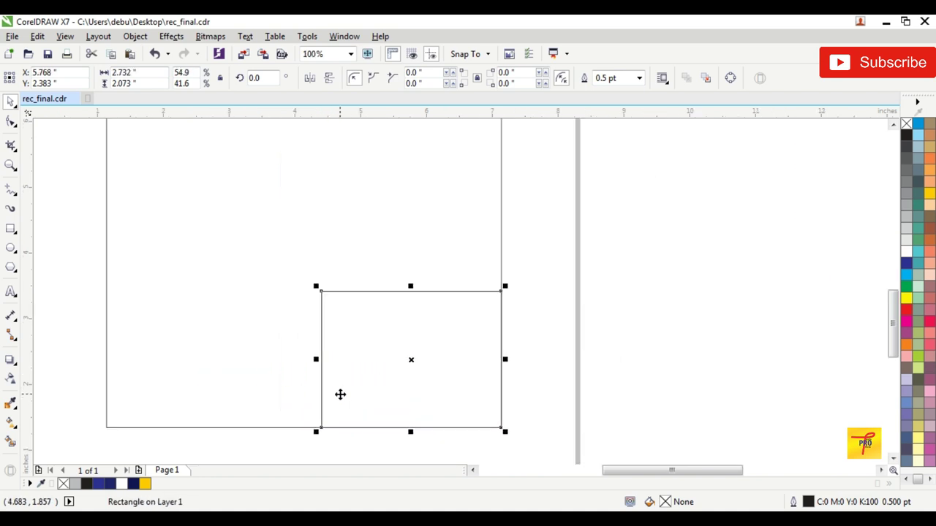
right_click(384, 292)
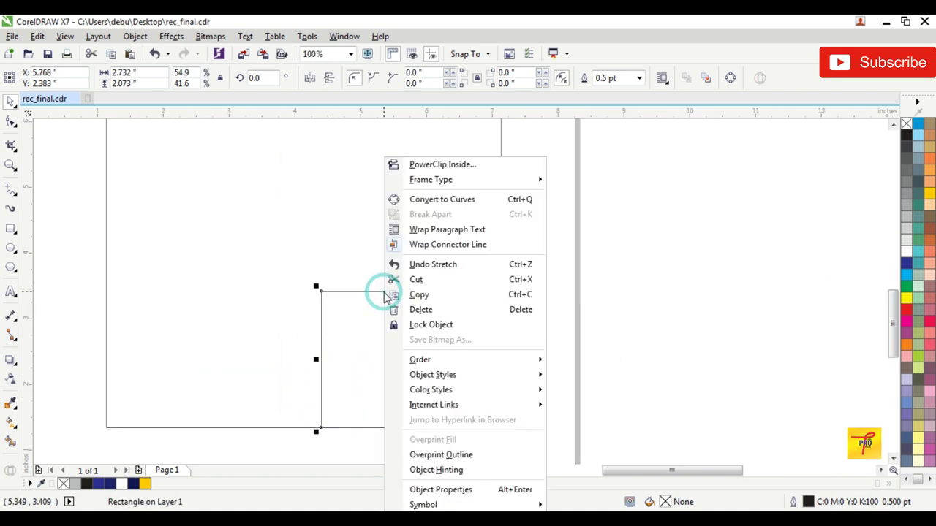
left_click(425, 199)
left_click(11, 121)
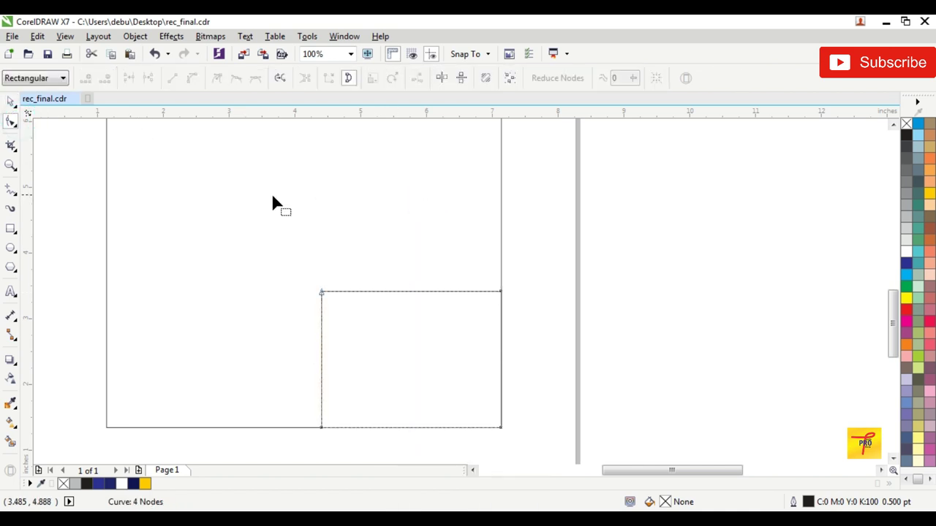
Step: Move the shape's upper-right node up and its lower-left node right, forming a slanted quadrilateral about 2.73 × 2.94 inches
left_click_drag(520, 272, 441, 326)
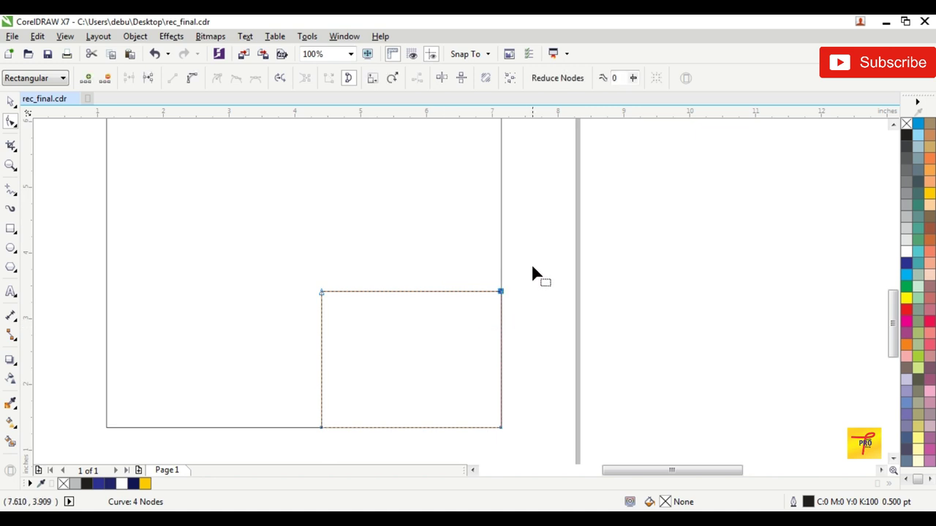
left_click_drag(502, 291, 500, 234)
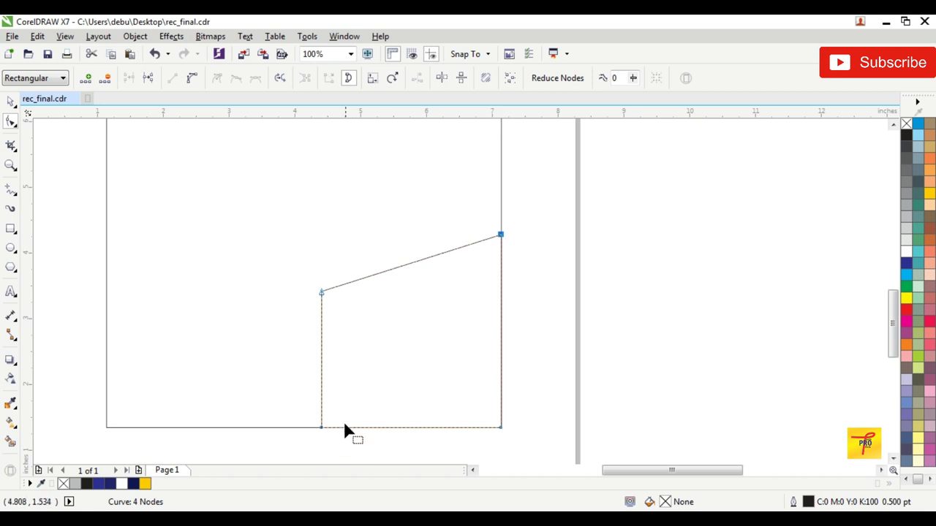
left_click_drag(286, 420, 363, 427)
left_click(11, 101)
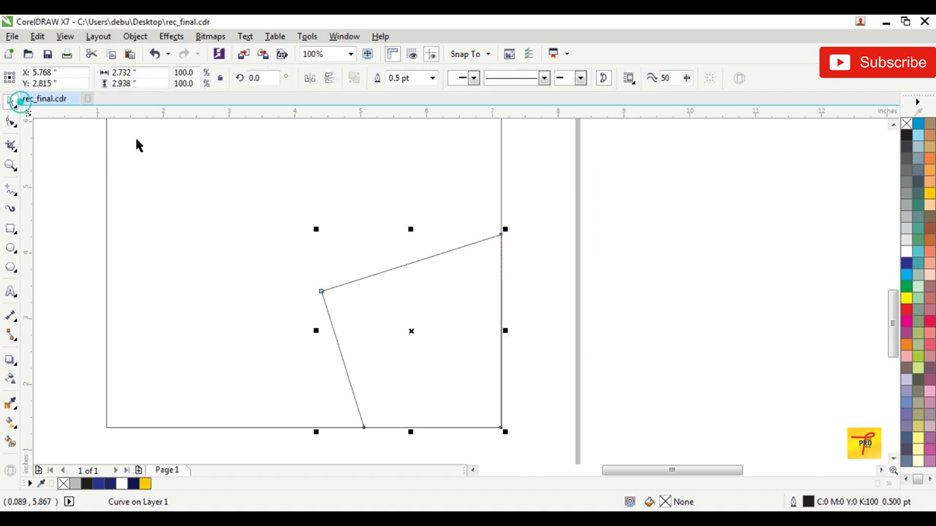
Step: Scale the slanted quadrilateral proportionally to about 2.58 × 2.77 inches, keeping it anchored at the frame's lower-right corner
left_click_drag(616, 188, 307, 428)
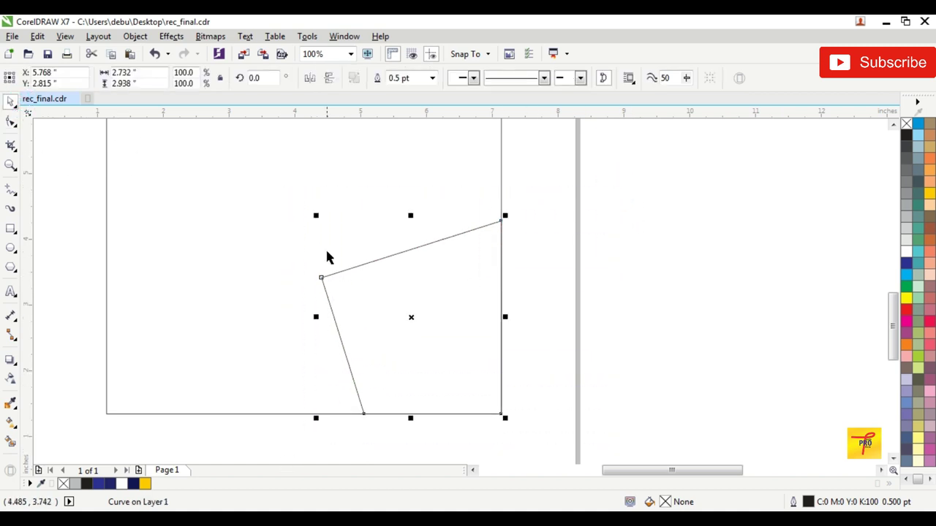
left_click_drag(318, 216, 324, 226)
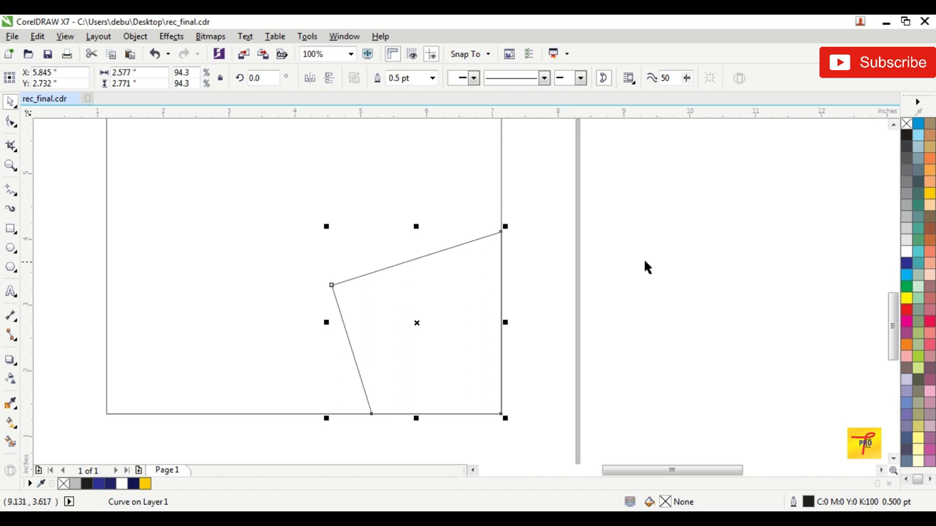
left_click(644, 265)
Step: Copy the page frame as a full-width rectangle about 6 × 2.17 inches along the frame's bottom edge
scroll(357, 178, "down", 2)
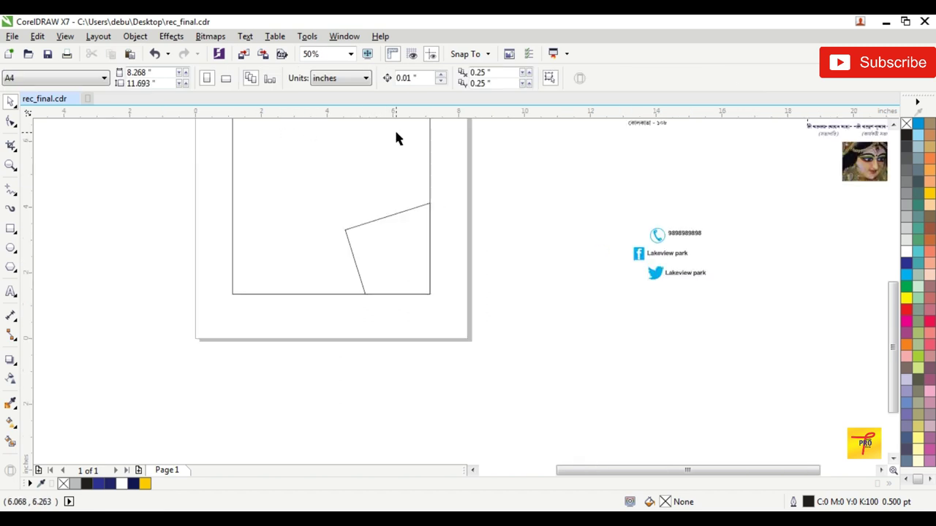
scroll(502, 213, "up", 1)
scroll(465, 196, "down", 1)
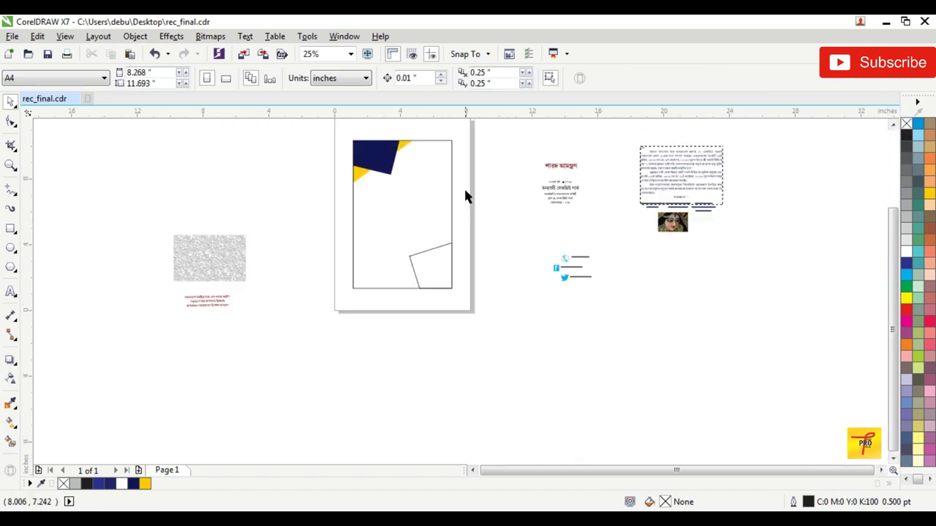
left_click(447, 175)
left_click_drag(401, 138, 394, 248)
scroll(421, 265, "up", 1)
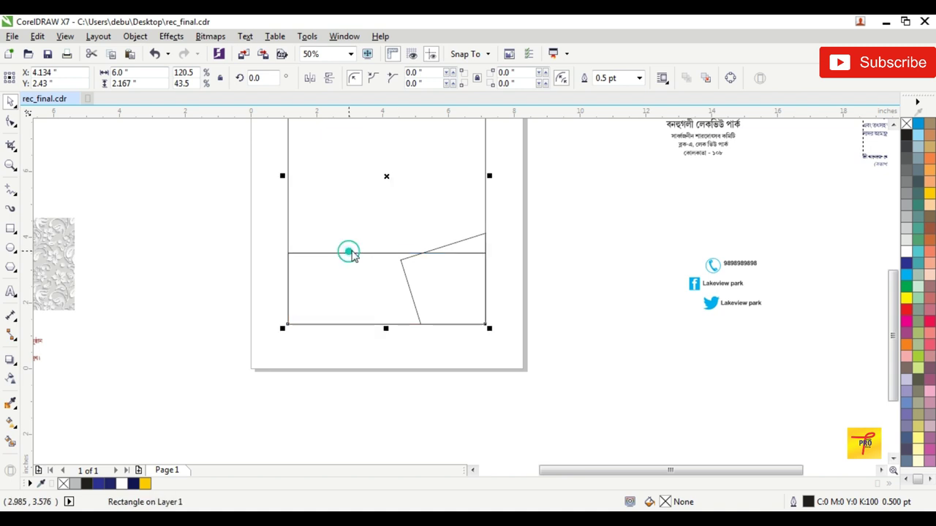
right_click(349, 252)
left_click(408, 201)
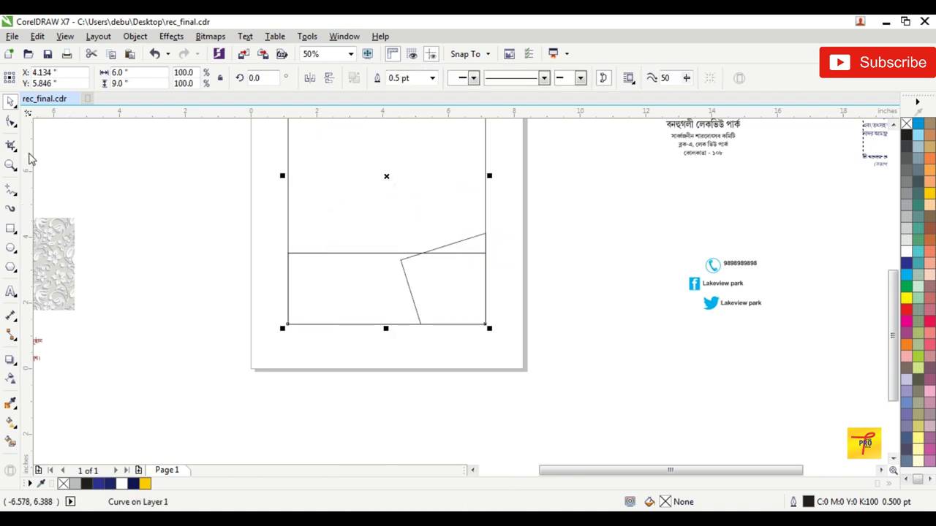
left_click(10, 122)
left_click_drag(253, 234, 310, 268)
key("ctrl+z")
Step: Convert the full-width bottom rectangle to curves and lower its upper-left node to the midpoint of its left side
scroll(290, 256, "up", 1)
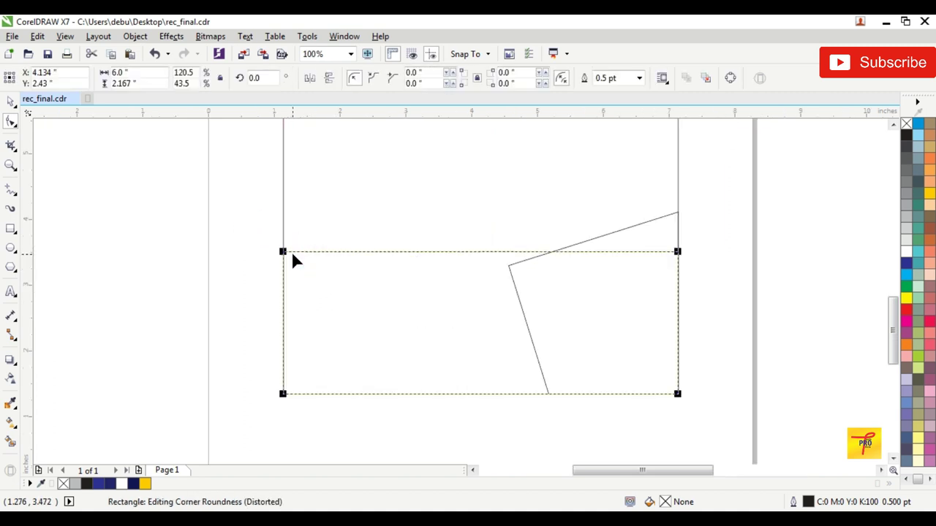
key("ctrl+q")
left_click_drag(242, 235, 286, 326)
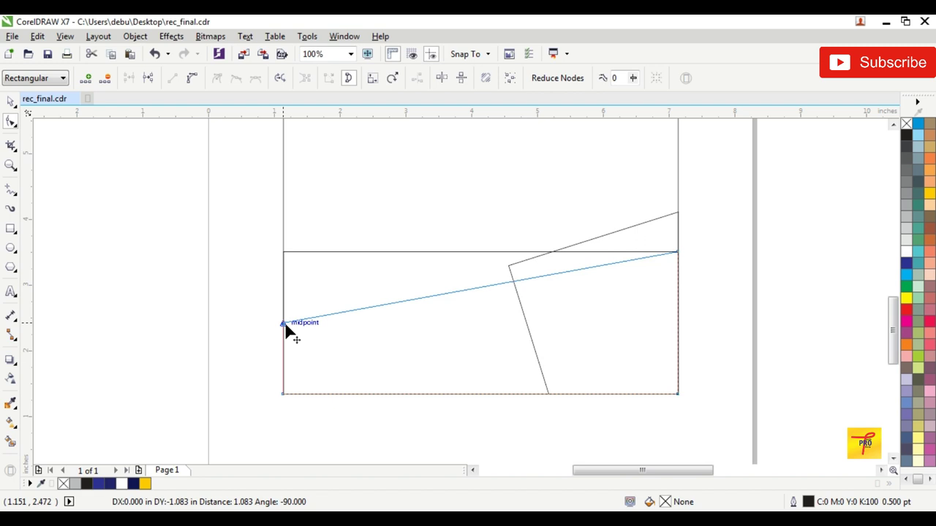
left_click_drag(286, 326, 286, 326)
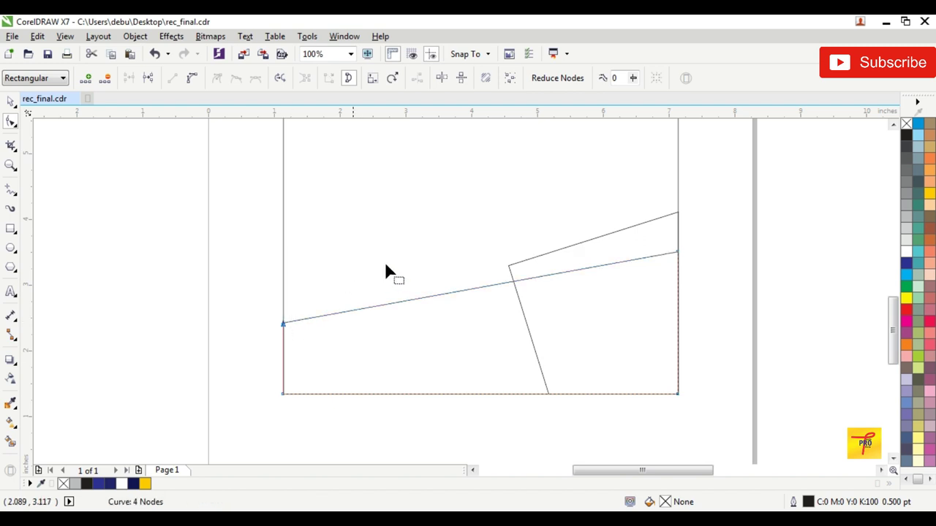
Step: Fill the full-width slanted shape with yellow (C0 M20 Y100 K0), remove its outline and send it to the back
left_click(929, 193)
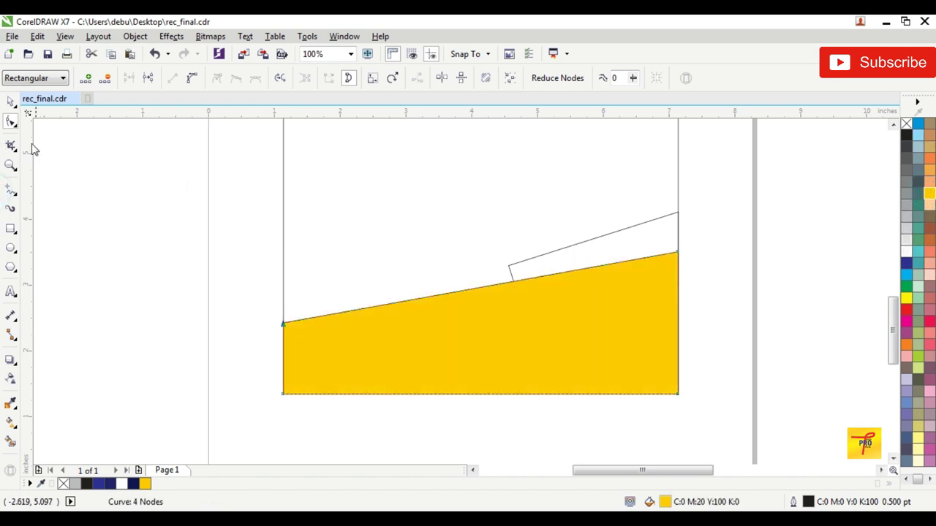
left_click(11, 101)
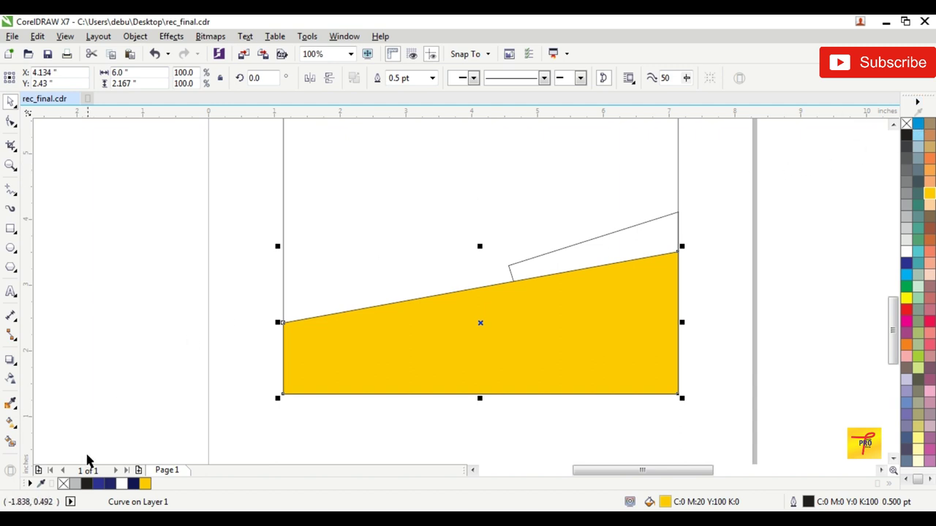
right_click(64, 484)
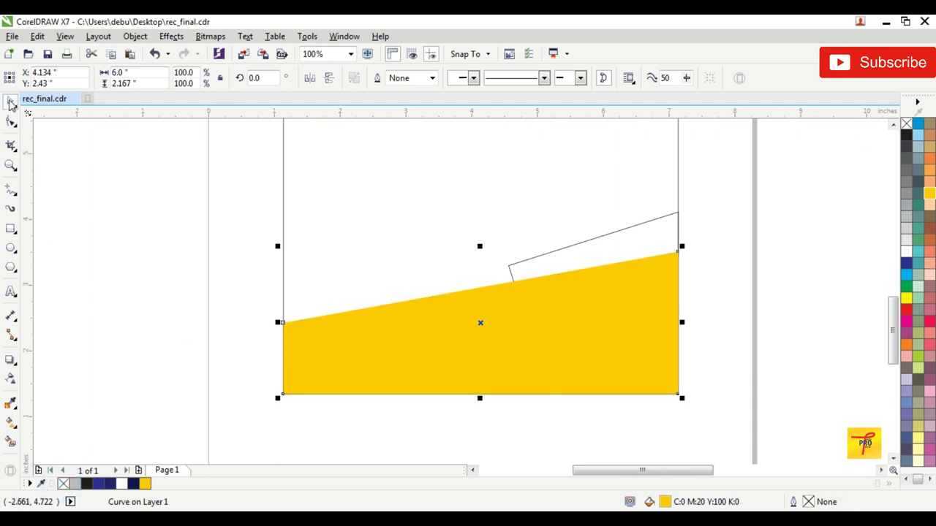
left_click(758, 225)
left_click(374, 333)
key("shift+Page_Down")
Step: Fill the lower-right quadrilateral with navy (C100 M94 Y12 K47) and remove its outline
left_click_drag(746, 175, 491, 411)
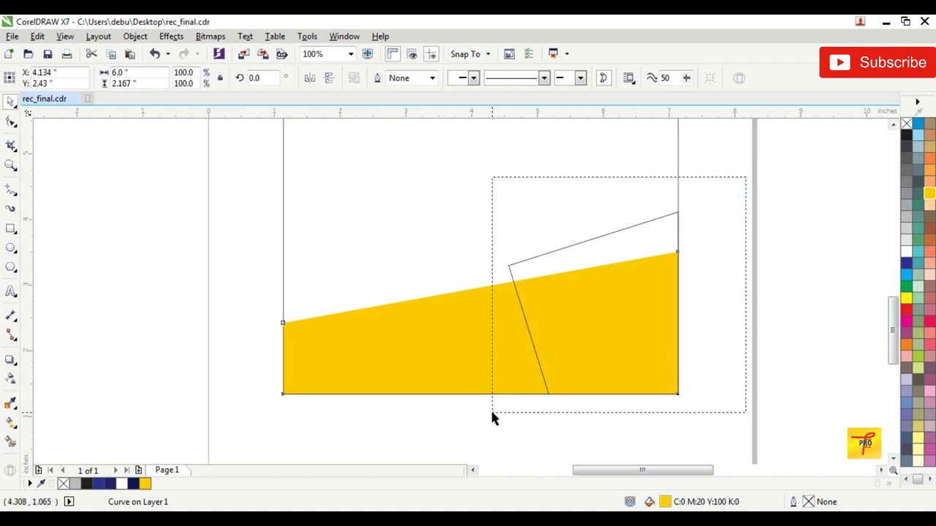
left_click(132, 484)
right_click(906, 124)
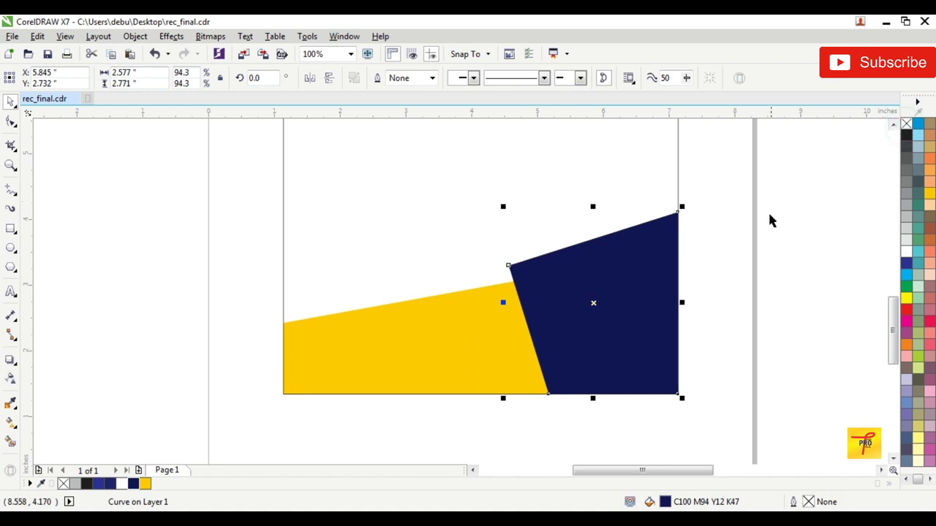
left_click(747, 249)
Step: Lower the upper-left node of the lower-right navy shape below the yellow shape's slanted edge
left_click(631, 253)
left_click(13, 121)
left_click_drag(431, 242, 505, 310)
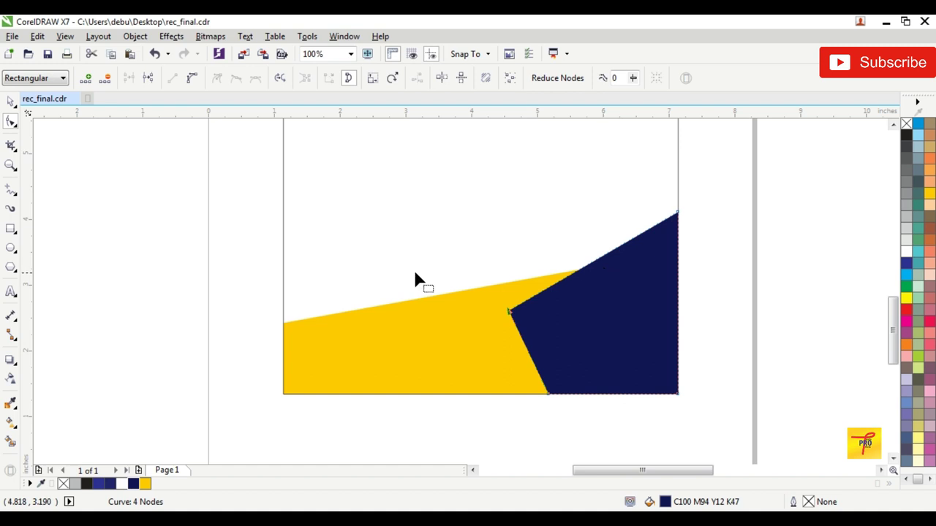
left_click(11, 102)
left_click(93, 204)
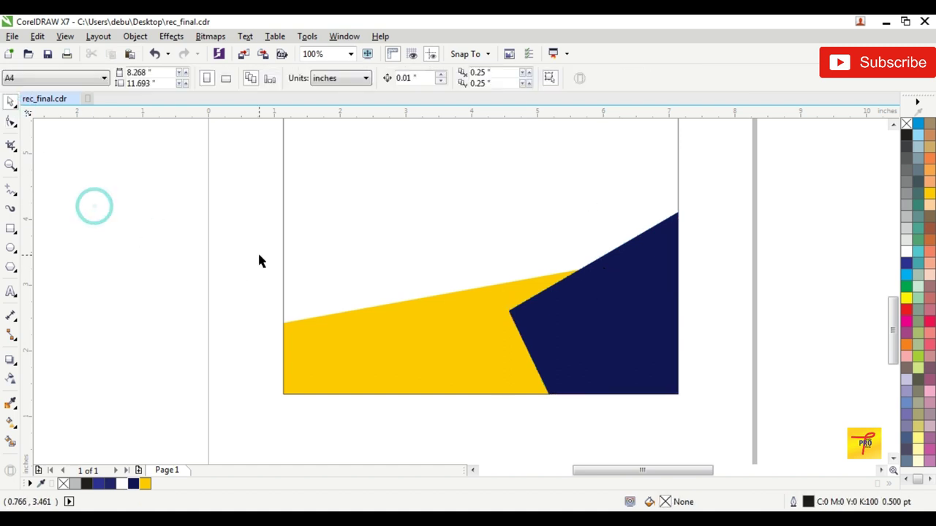
Step: Draw a closed four-sided shape about 1.67 × 2.02 inches at the frame's lower-left corner, peaking above the yellow band
left_click(11, 190)
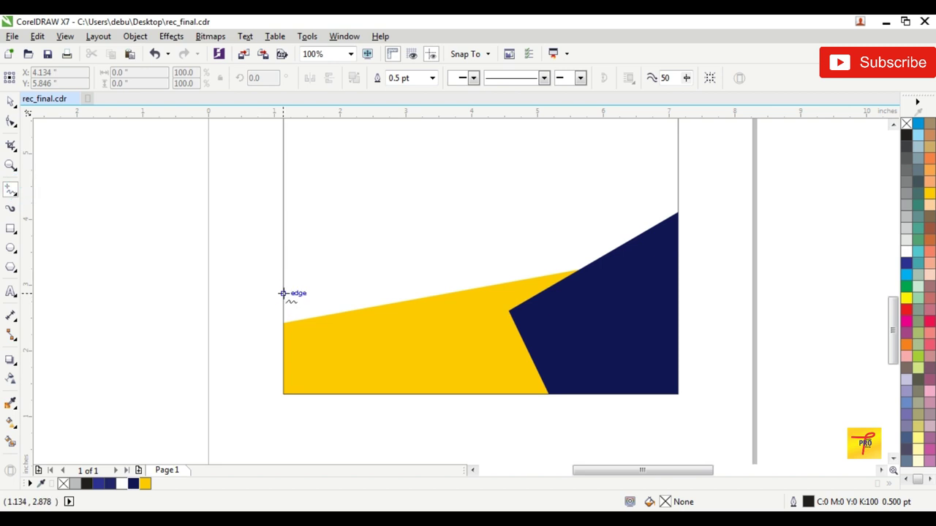
left_click(283, 293)
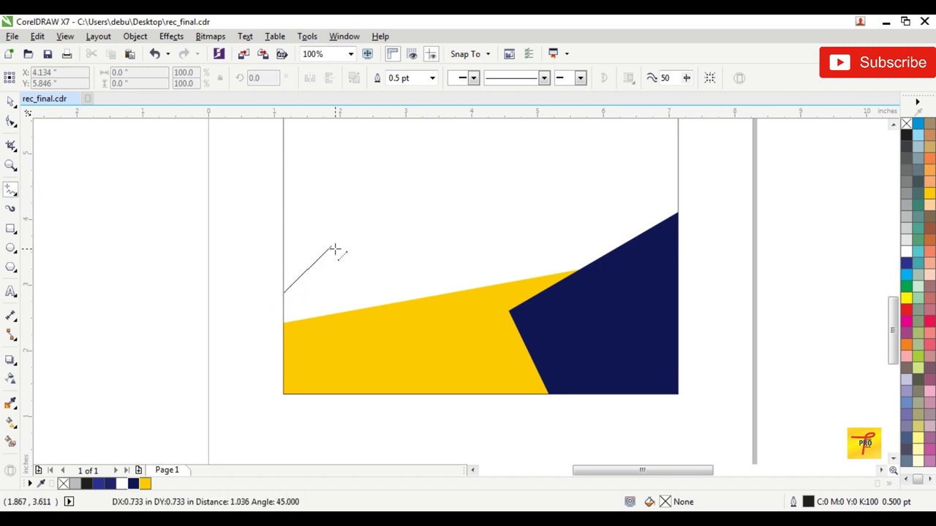
left_click(338, 261)
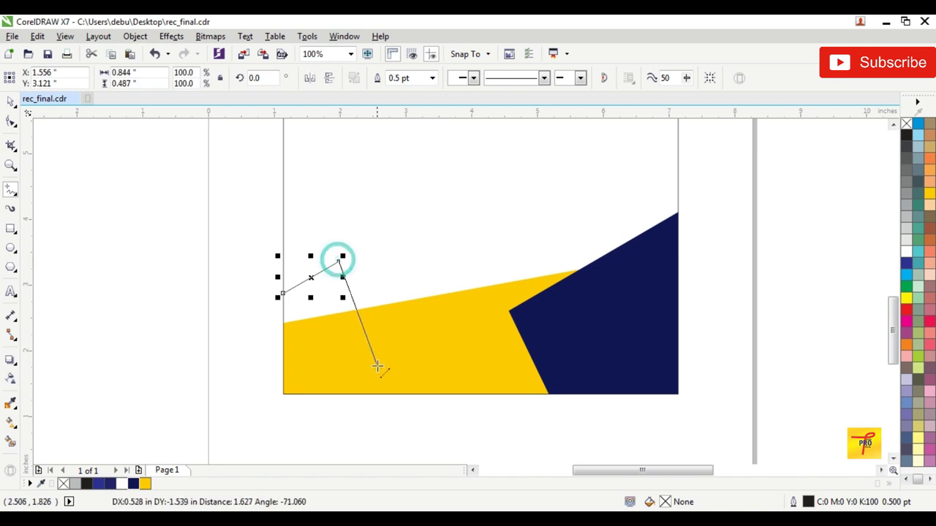
left_click(392, 395)
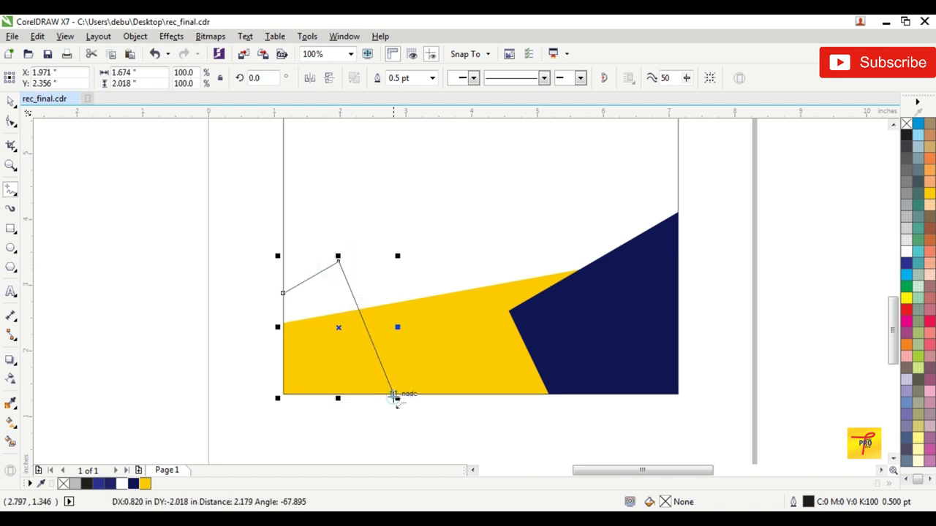
left_click(281, 396)
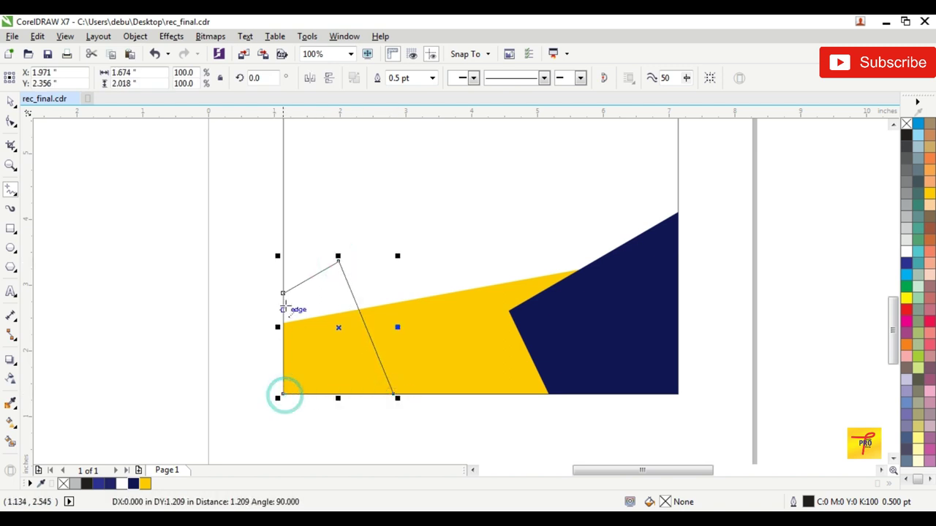
left_click(282, 293)
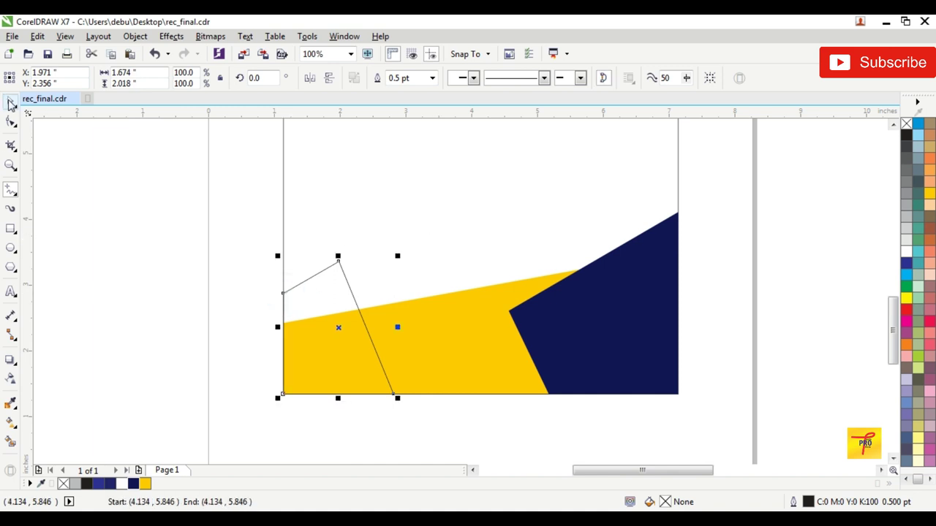
Step: Fill the lower-left shape with navy (C100 M94 Y12 K47), remove its outline and send it behind the yellow band
left_click(11, 103)
left_click_drag(133, 483, 387, 322)
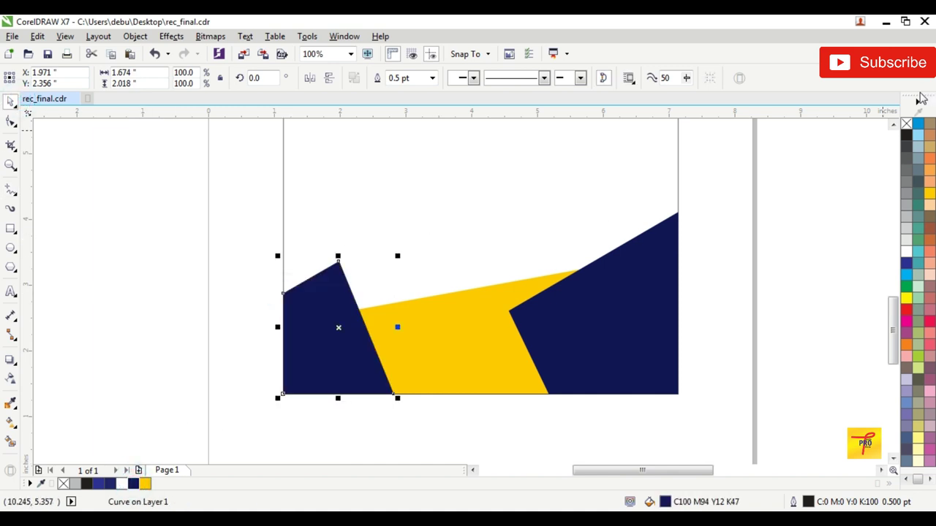
right_click(906, 126)
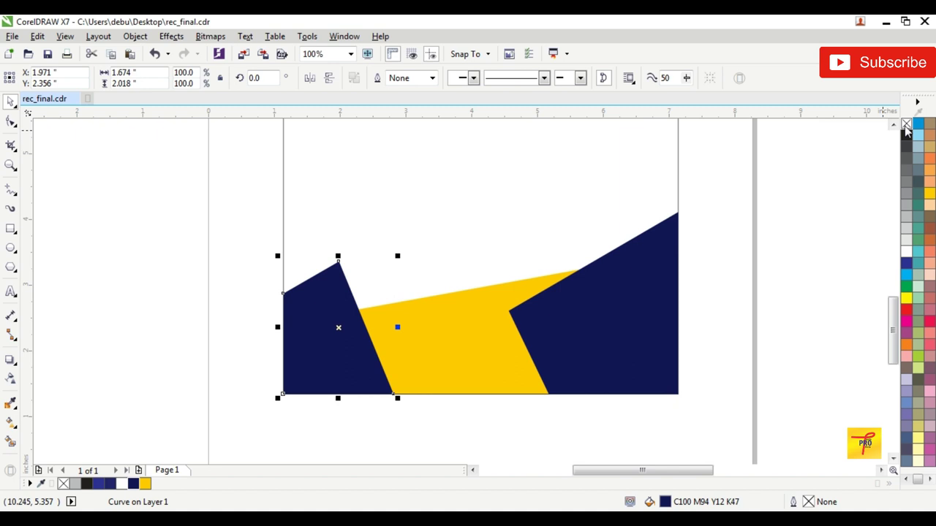
key("shift+Page_Down")
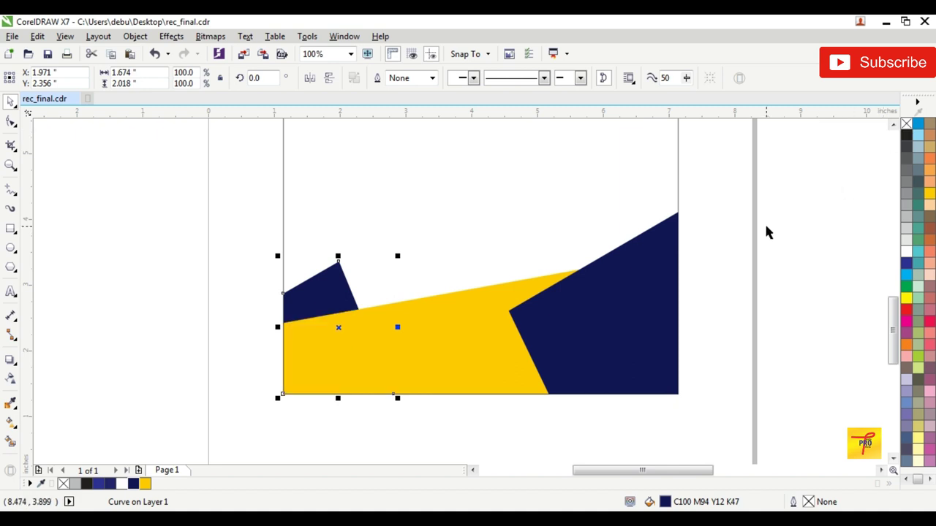
left_click(756, 241)
Step: Examine the lower-left navy shape up close and the overall layout of the corner shapes within the frame
left_click(313, 281)
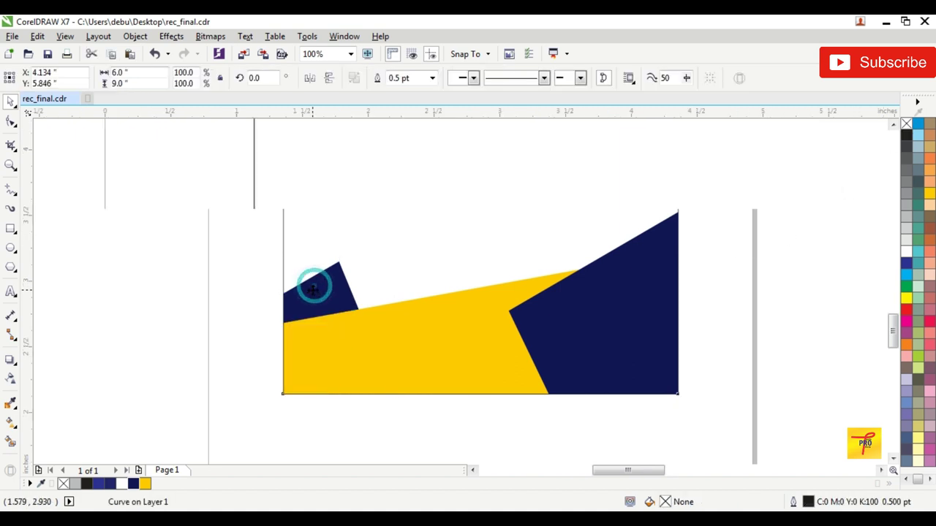
scroll(312, 289, "up", 1)
left_click_drag(478, 227, 470, 232)
scroll(464, 243, "down", 1)
left_click(255, 211)
scroll(255, 211, "down", 3)
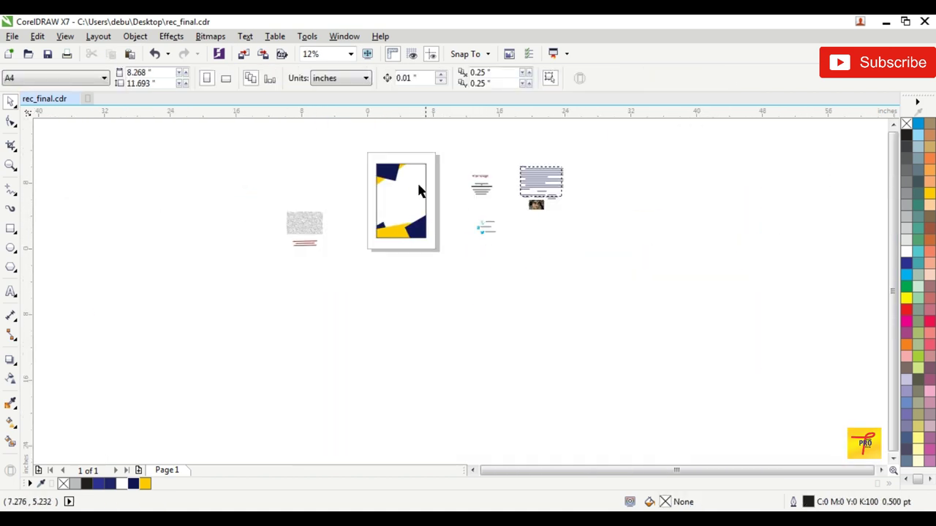
scroll(413, 183, "up", 2)
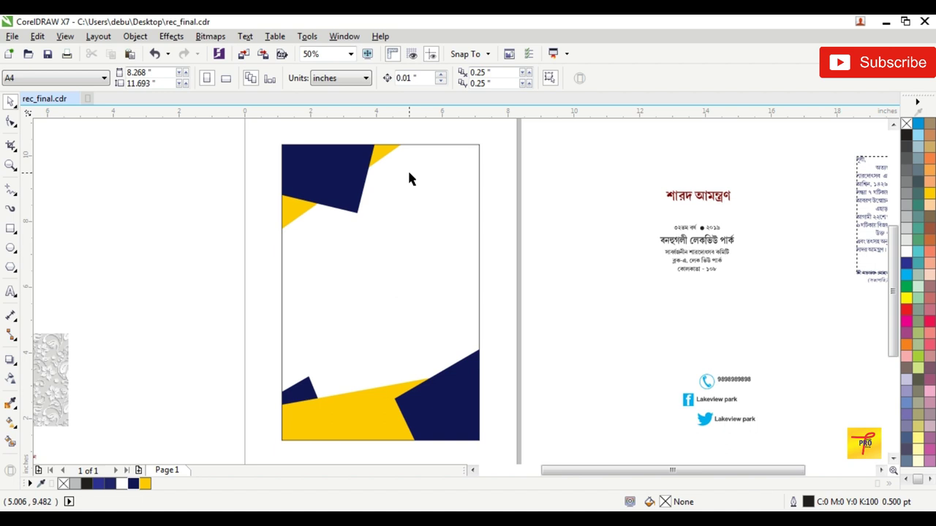
scroll(408, 173, "down", 1)
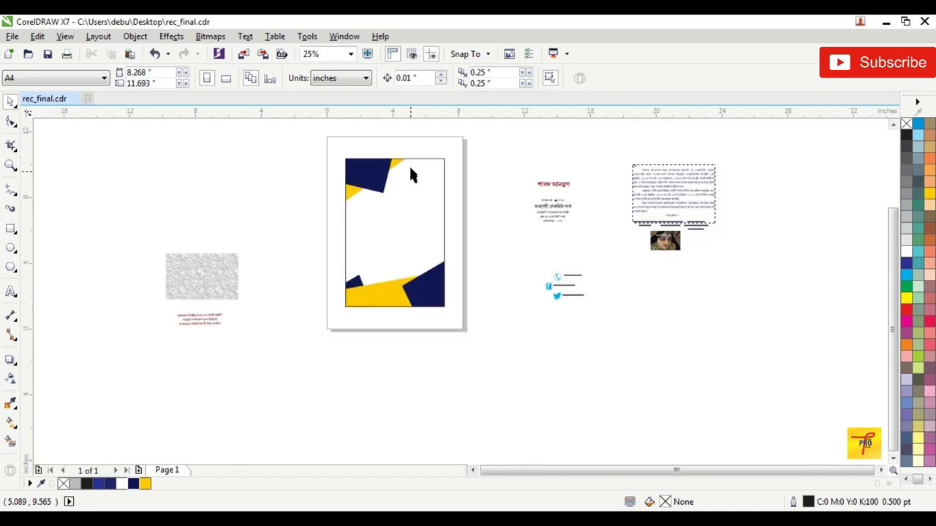
Step: Draw a rectangle about 2.21 × 2.90 inches in the empty area to the left of the page
left_click(293, 164)
scroll(381, 170, "up", 1)
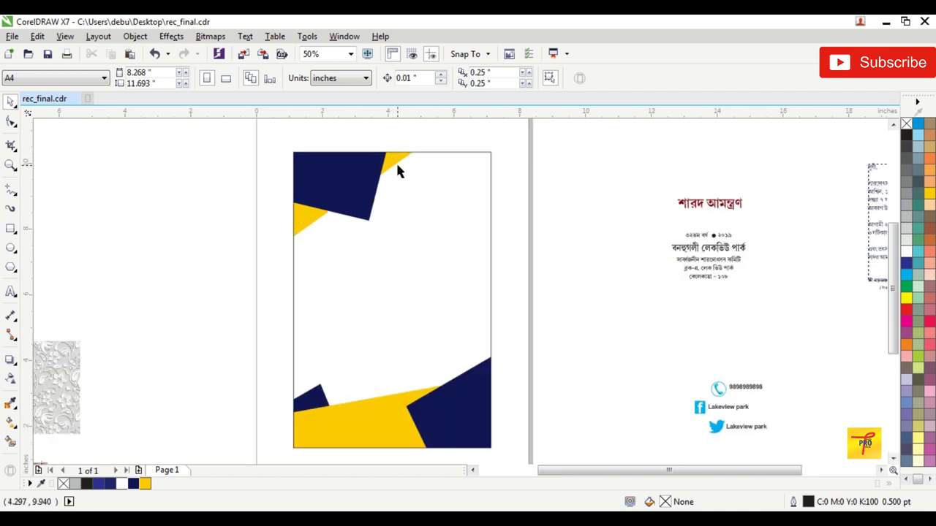
scroll(399, 171, "down", 1)
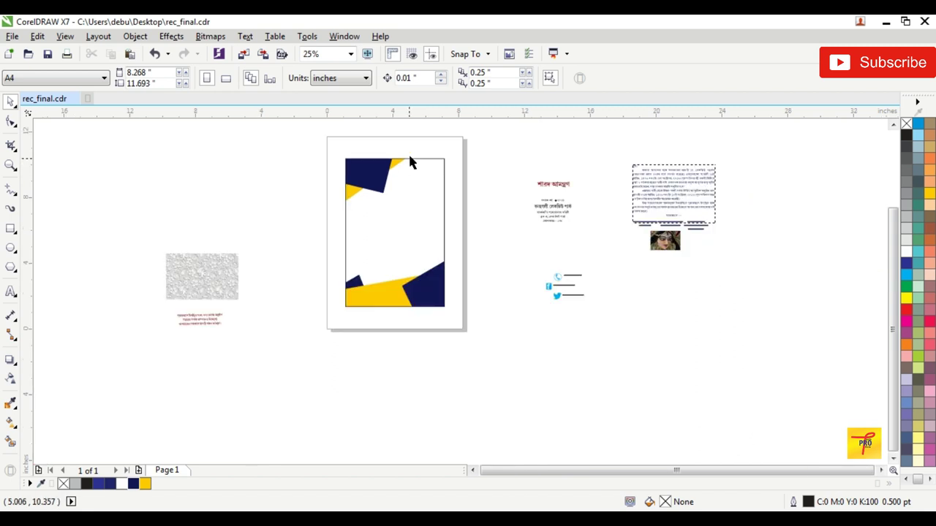
scroll(409, 157, "up", 1)
left_click(449, 161)
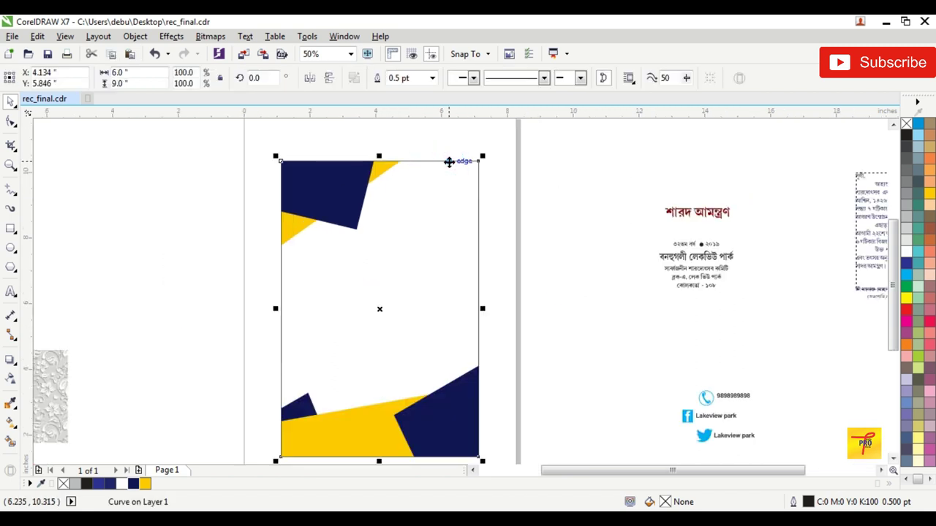
left_click(139, 154)
left_click(11, 231)
left_click_drag(80, 157, 154, 255)
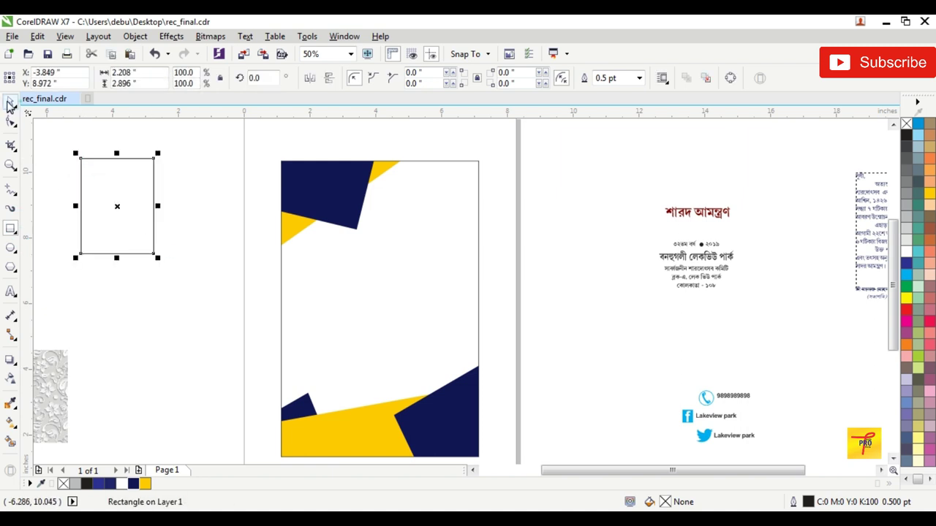
Step: Fill the 6 × 9 inch frame with white and place it behind the navy and yellow shapes
left_click(10, 104)
left_click(175, 121)
left_click(461, 158)
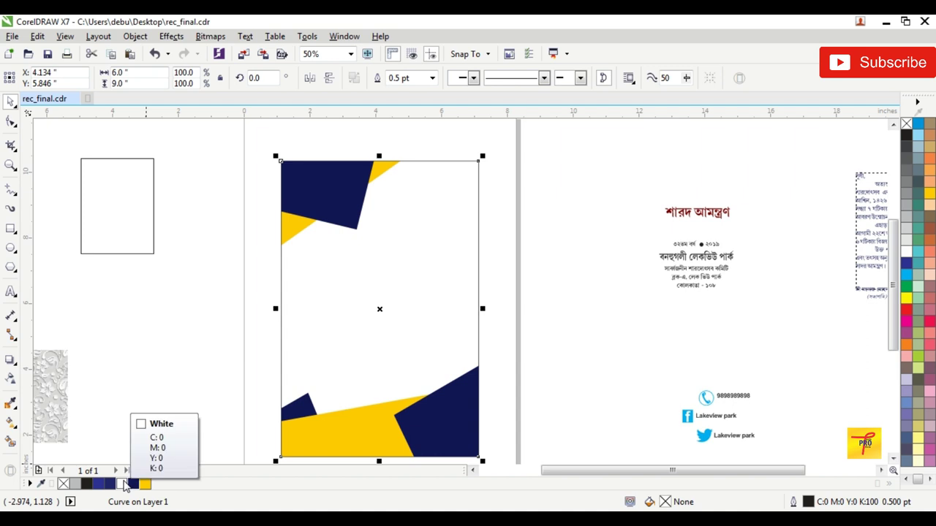
left_click(122, 484)
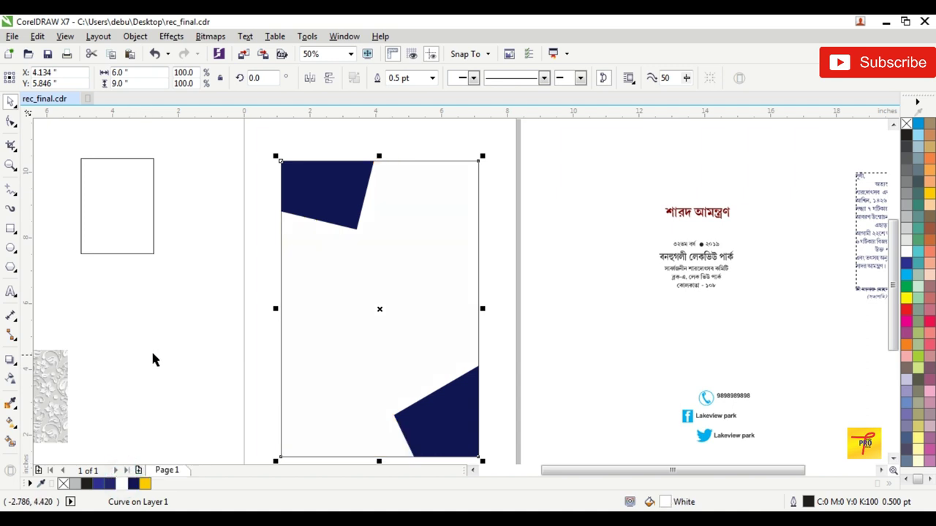
key("ctrl+z")
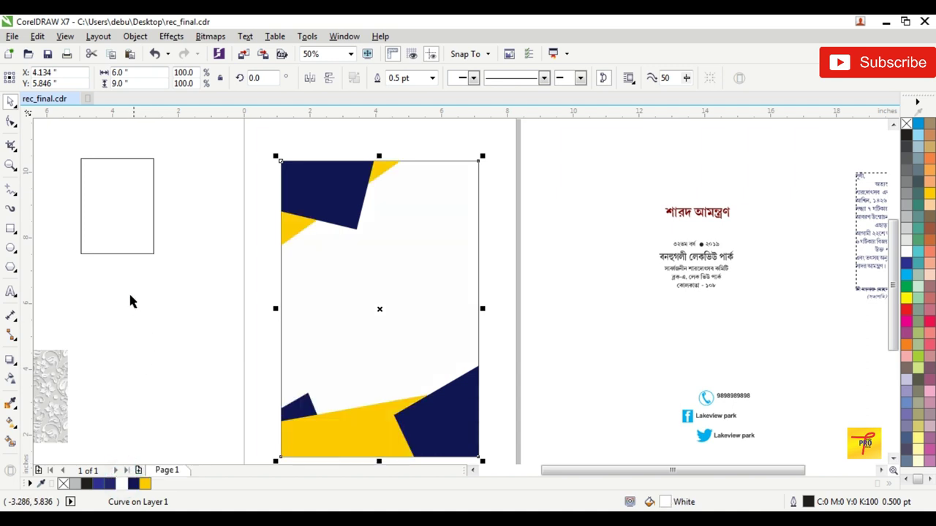
Step: Resize the new rectangle to 7 × 10 inches and center it on the page around the frame
left_click(129, 294)
left_click(115, 159)
left_click(146, 73)
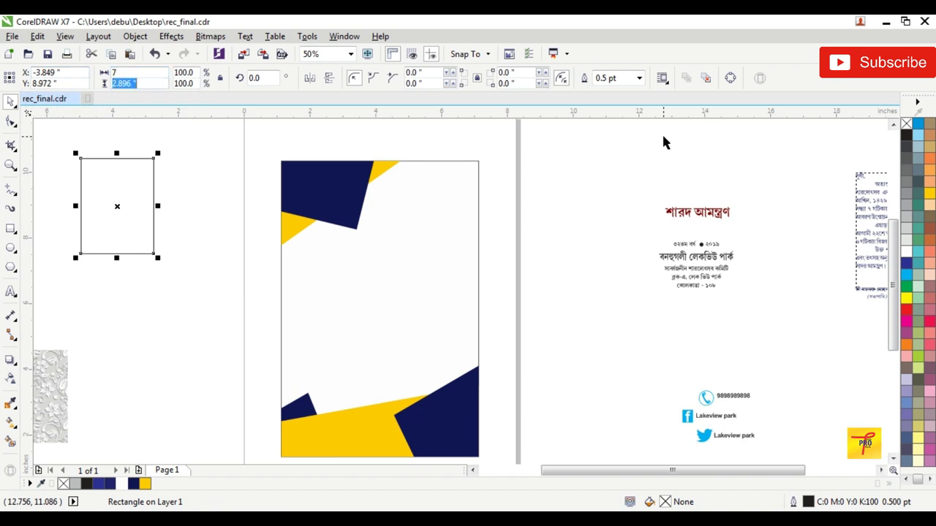
key("Return")
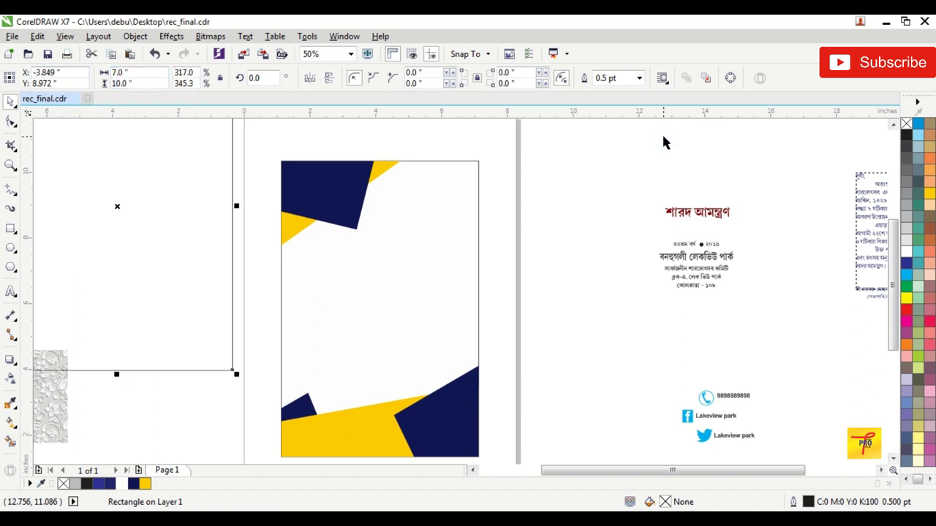
key("p")
scroll(625, 283, "down", 1)
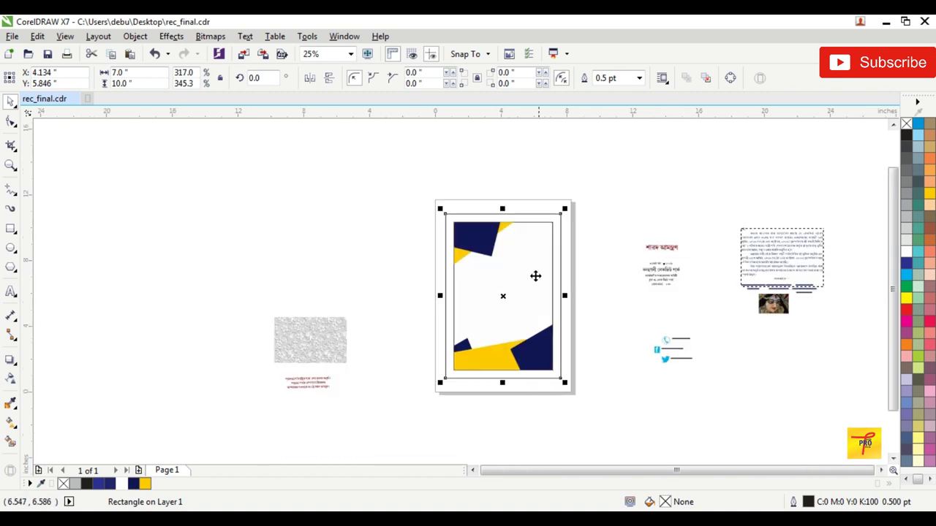
scroll(535, 276, "up", 1)
Step: Fill the 7 × 10 inch rectangle with 40% black, remove its outline and send it behind all objects
left_click(906, 209)
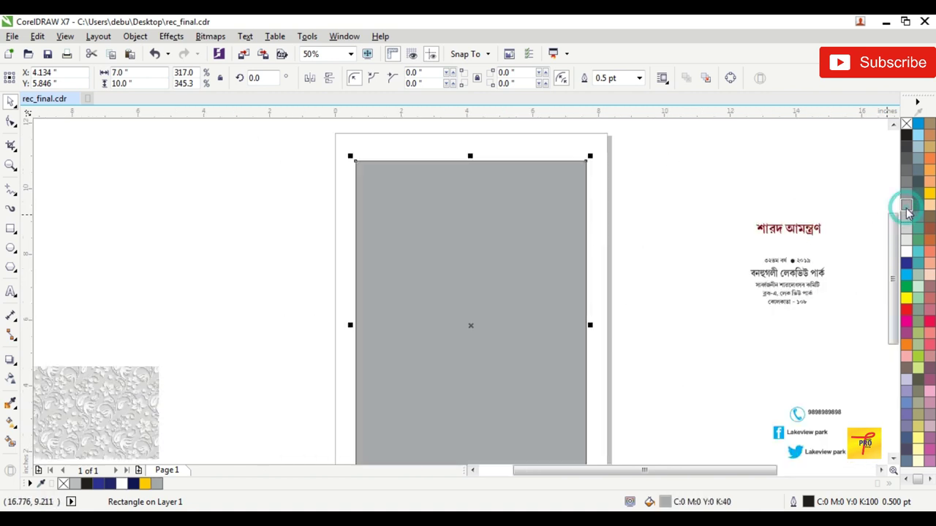
right_click(907, 125)
key("shift+Page_Down")
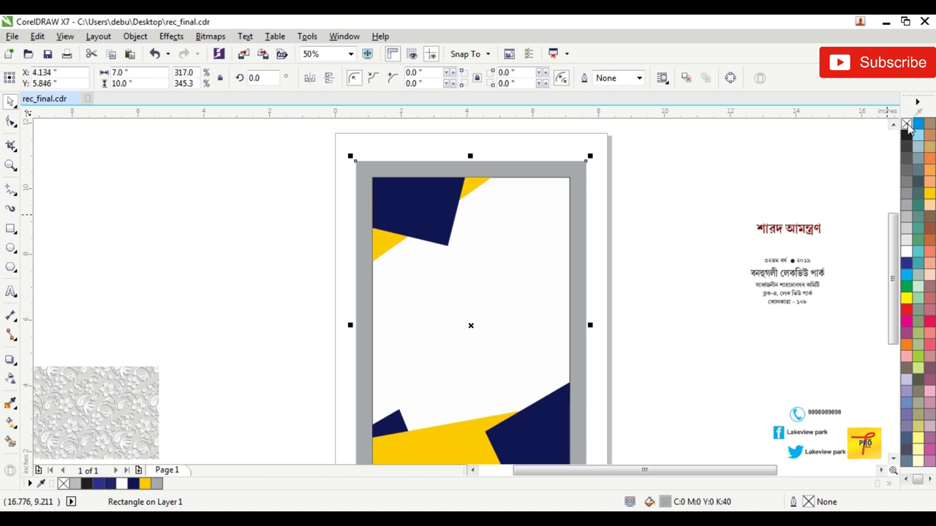
Step: Remove the outline from the white 6 × 9 inch frame
left_click(683, 183)
left_click(552, 196)
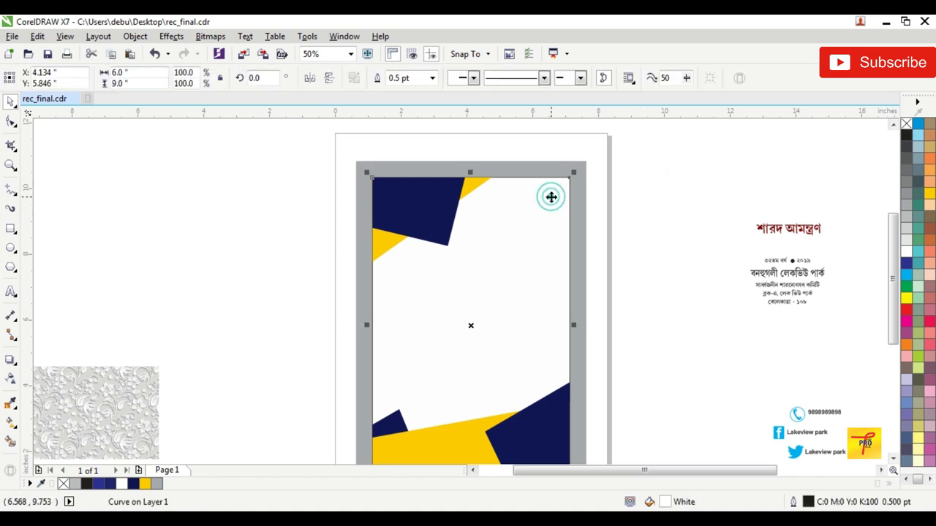
right_click(909, 126)
left_click(665, 163)
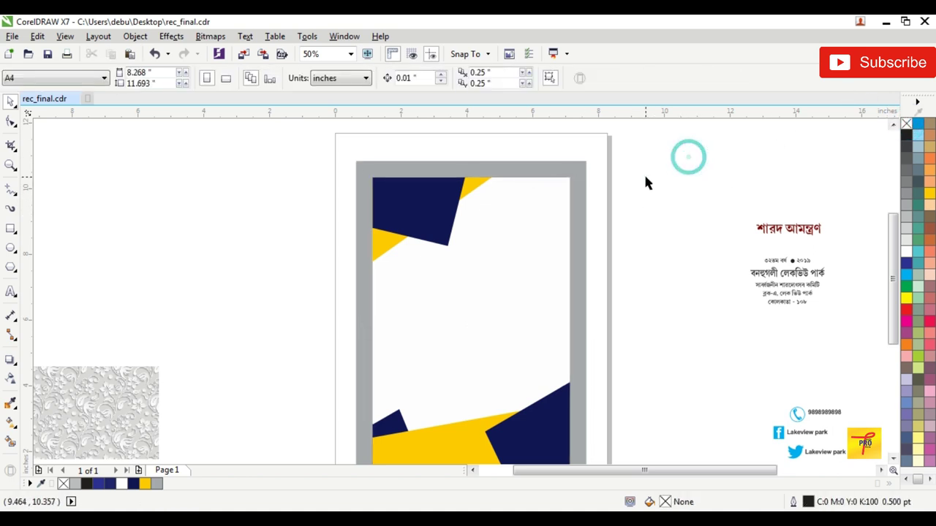
scroll(643, 173, "down", 2)
scroll(621, 199, "up", 1)
scroll(613, 197, "up", 1)
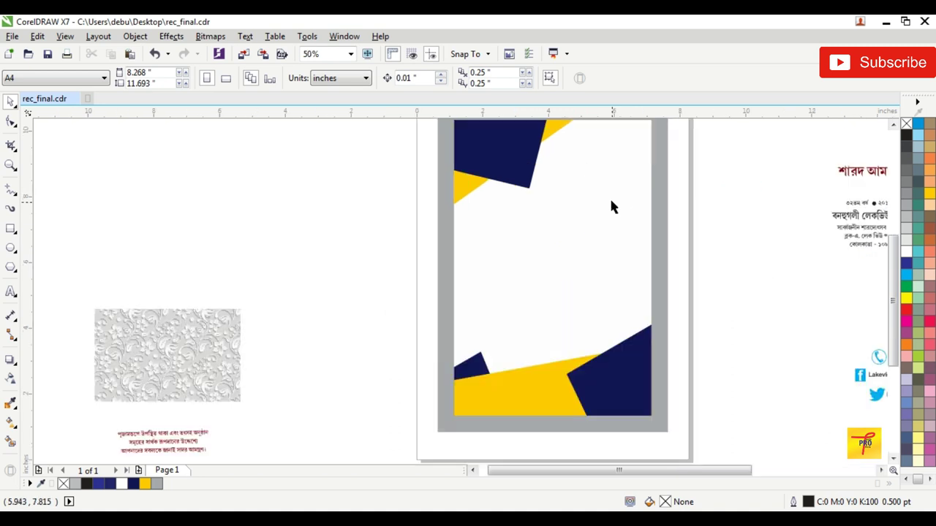
scroll(585, 186, "down", 1)
Step: Group the white frame together with its navy and yellow shapes, leaving out the grey rectangle
left_click_drag(490, 143, 642, 297)
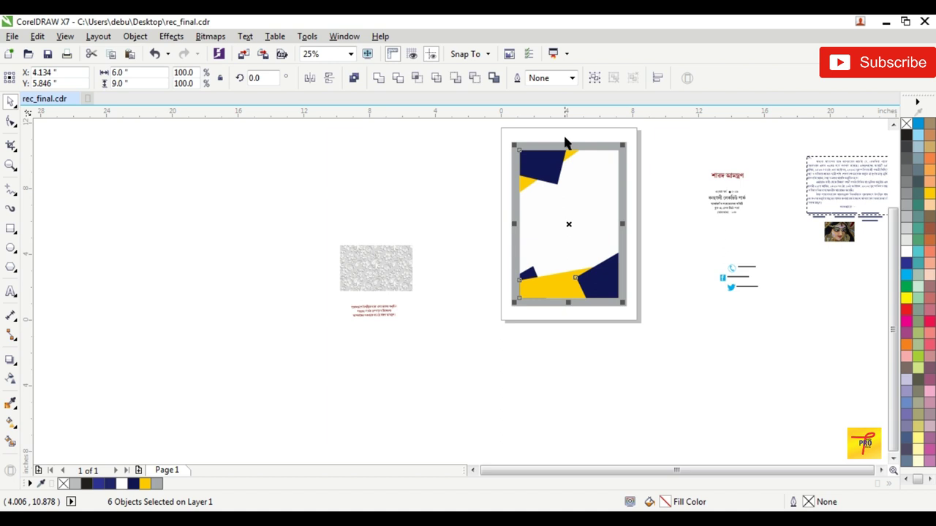
scroll(564, 147, "up", 2)
right_click(541, 209)
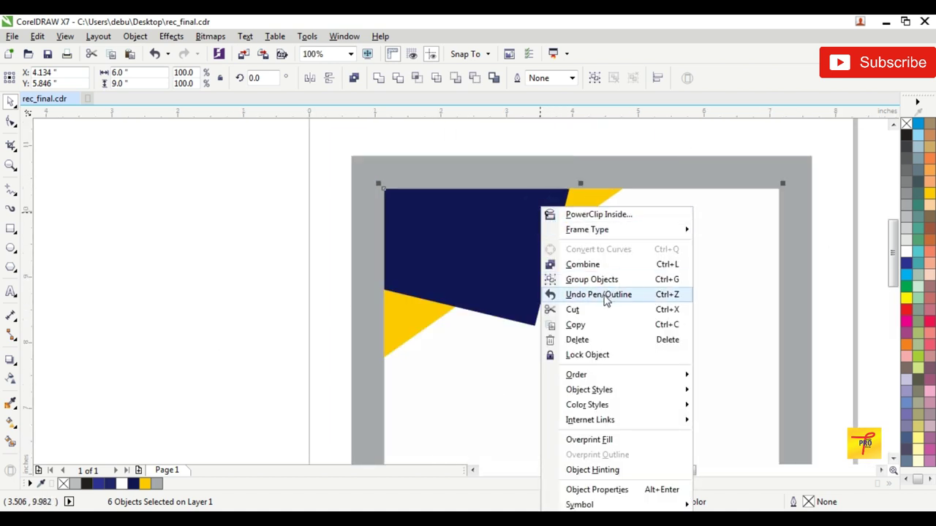
left_click(577, 279)
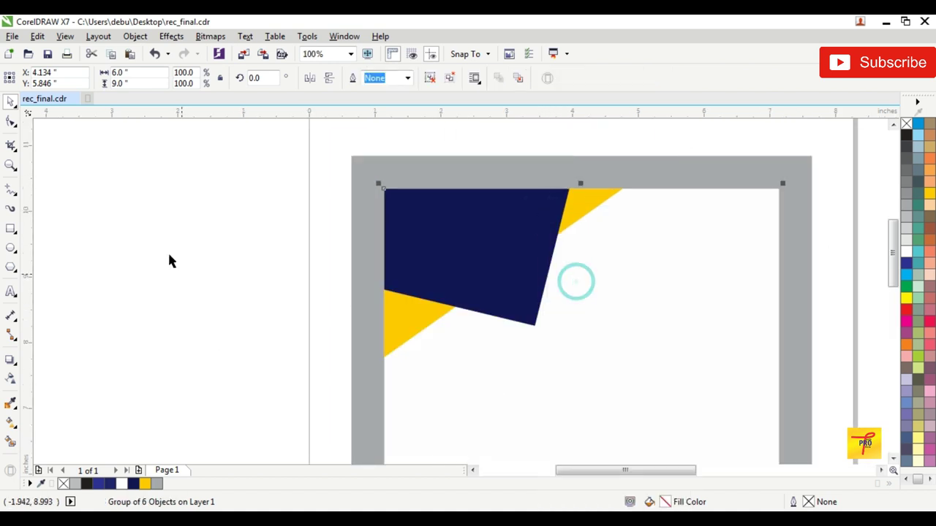
Step: Move the dark red title "শারদ আমন্ত্রণ" into the white frame's upper-right area, beside the yellow shape
left_click(155, 236)
scroll(154, 236, "down", 2)
scroll(433, 299, "down", 1)
scroll(434, 295, "up", 1)
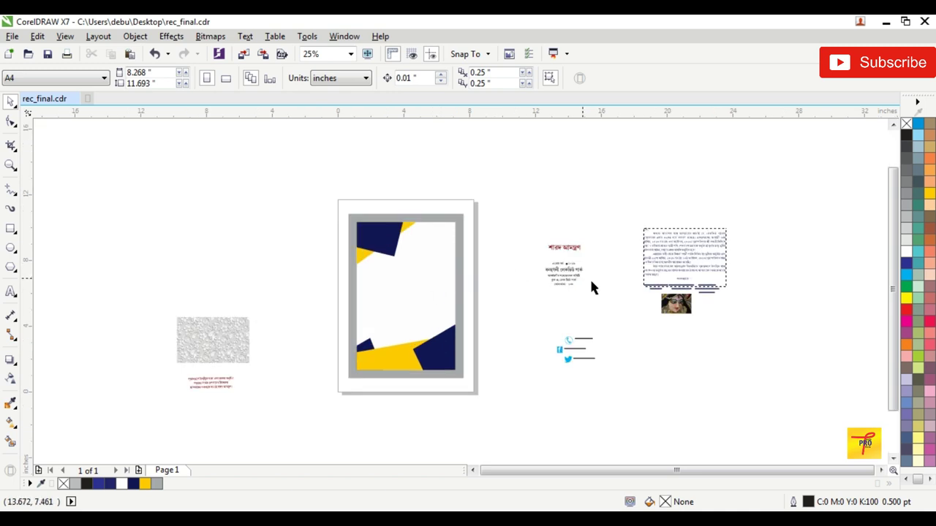
left_click_drag(563, 250, 434, 230)
scroll(433, 230, "up", 3)
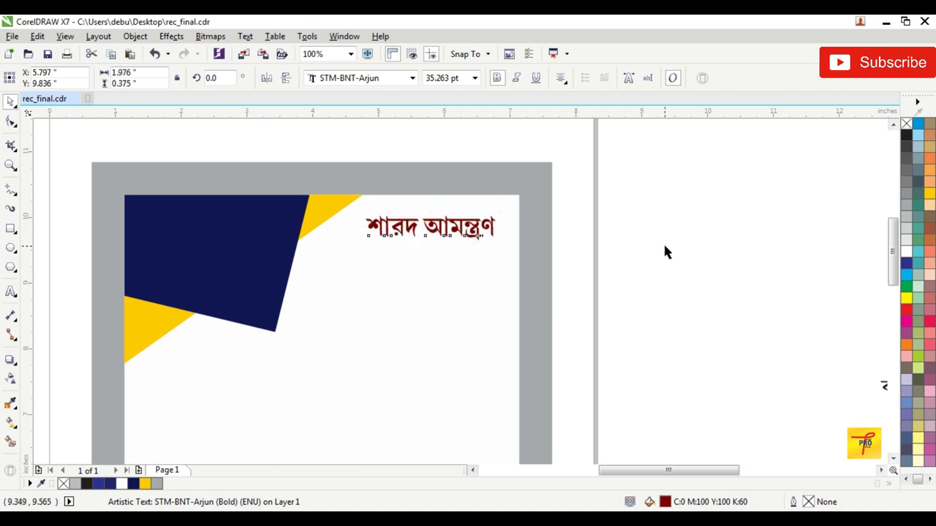
Step: Send the grouped frame artwork to the back, followed by the grey rectangle so it lies behind the group
left_click(519, 175)
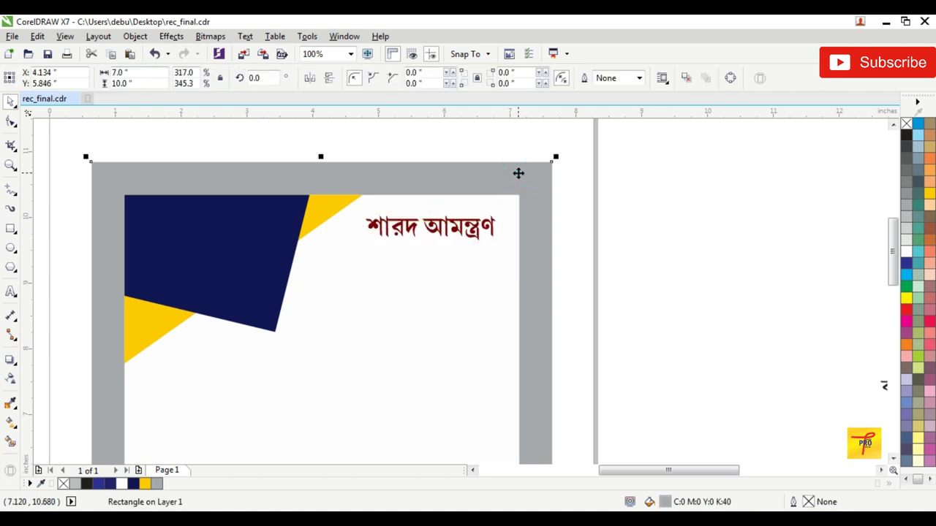
left_click(495, 328)
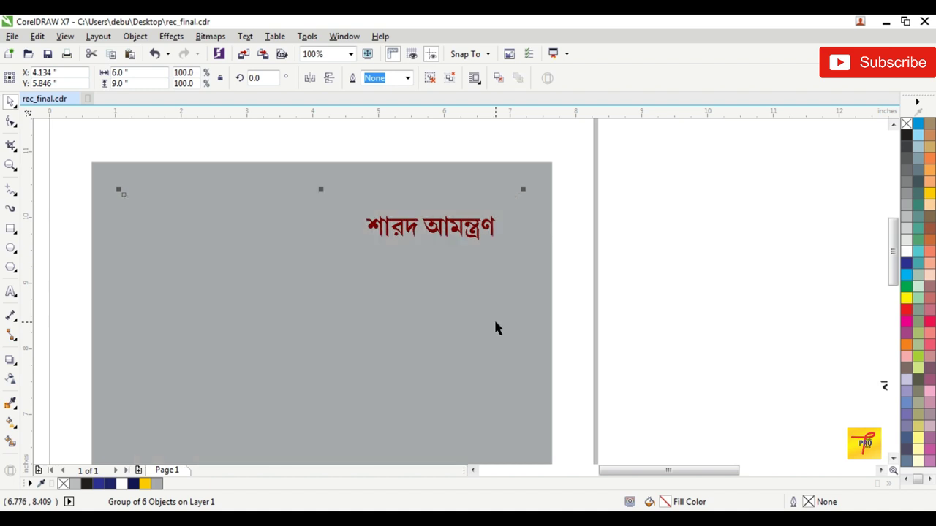
left_click(618, 259)
left_click(537, 169)
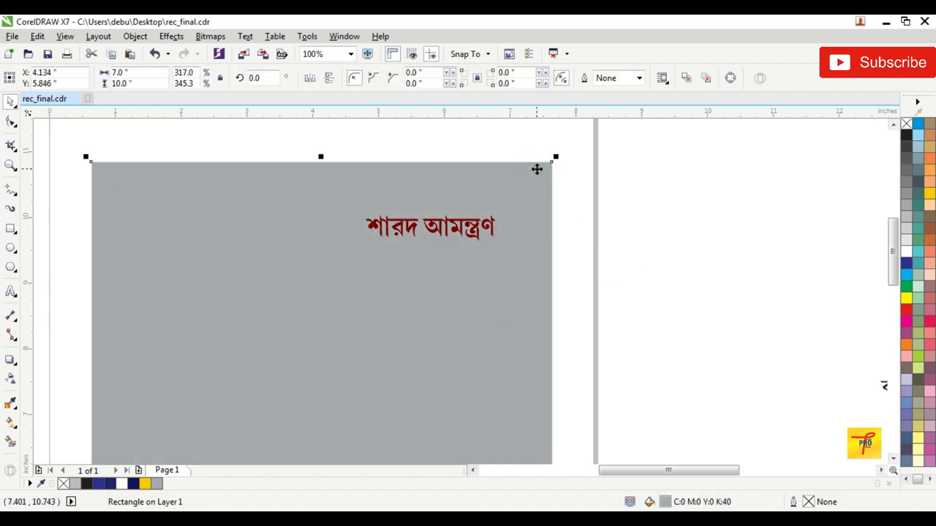
Step: Move the goddess photo from beside the page to directly below the dark red title
left_click_drag(628, 168, 348, 282)
scroll(484, 266, "down", 3)
left_click_drag(796, 338, 541, 280)
scroll(549, 279, "up", 3)
left_click(694, 208)
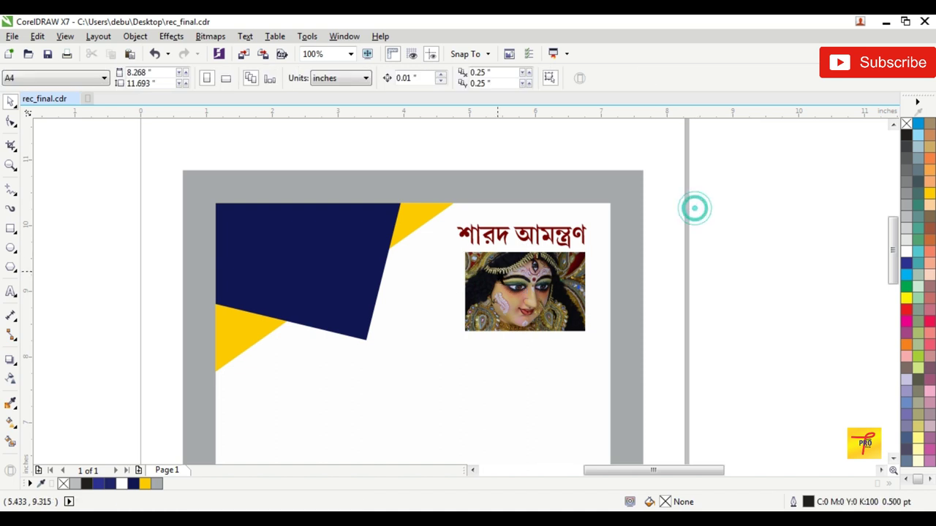
Step: Adjust the photo's position below the red title and nudge both together slightly upward in the frame
scroll(503, 267, "up", 1)
left_click(496, 241)
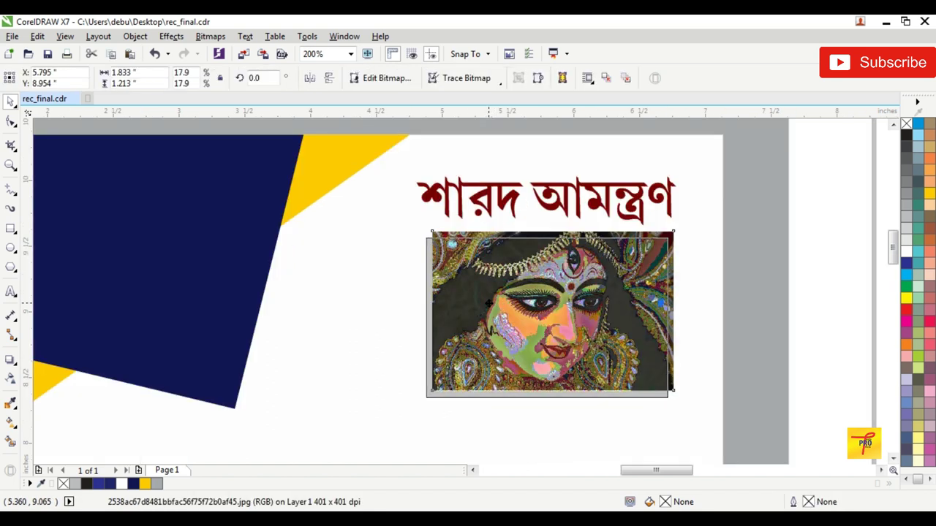
left_click(490, 207, "shift")
scroll(525, 241, "down", 2)
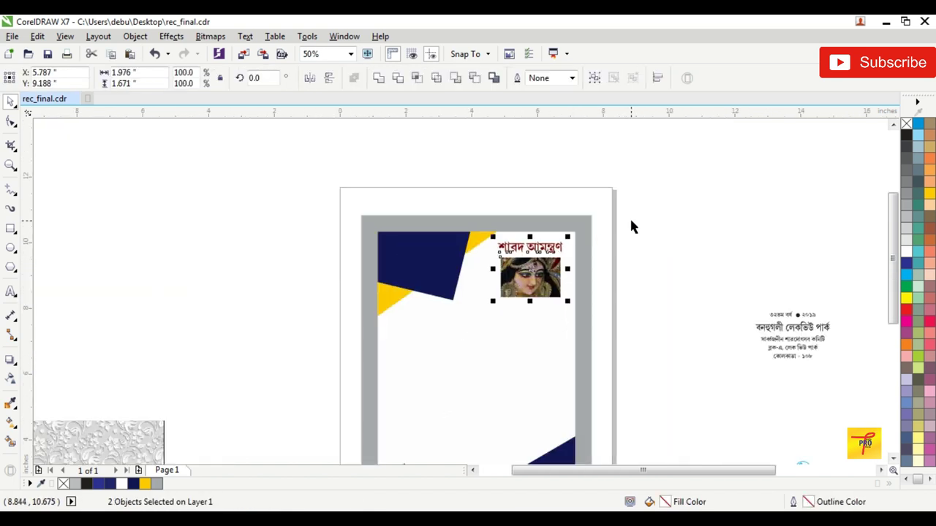
scroll(575, 241, "up", 1)
key("Right")
key("Right")
key("Right")
key("Right")
key("Right")
key("Right")
key("Right")
key("Right")
key("Right")
key("Right")
key("Right")
key("Right")
key("Right")
key("Right")
key("Right")
key("Right")
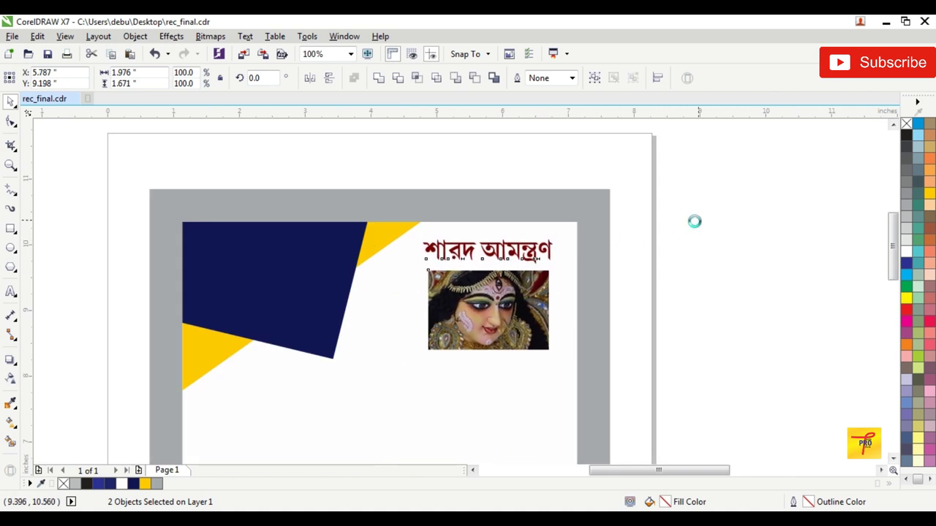
left_click(687, 230)
Step: Move the black five-line text block from beside the page into the middle of the white frame
scroll(685, 233, "down", 3)
scroll(728, 256, "up", 1)
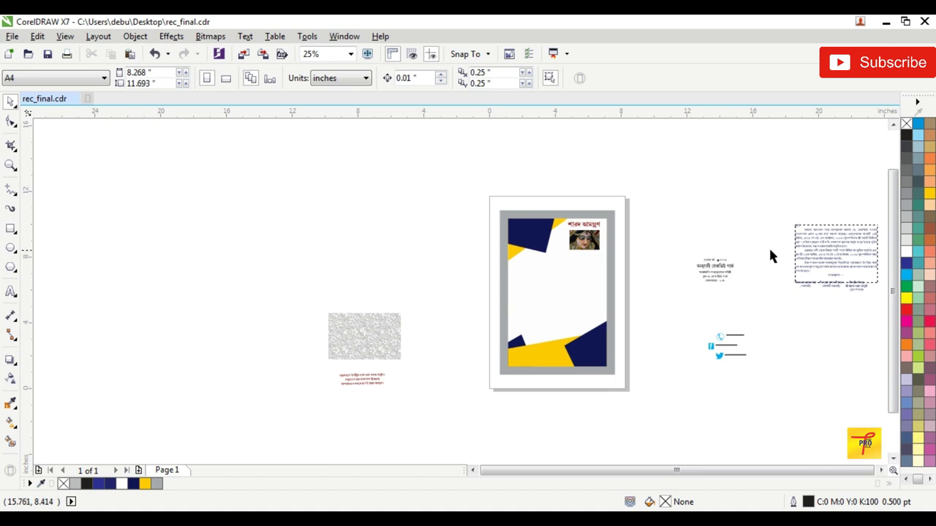
left_click(893, 459)
left_click_drag(676, 196, 550, 247)
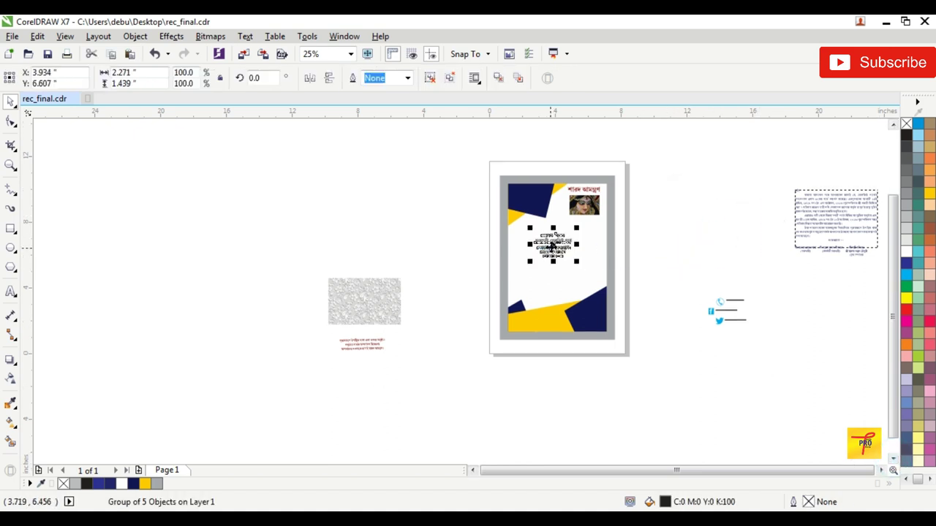
scroll(556, 245, "up", 3)
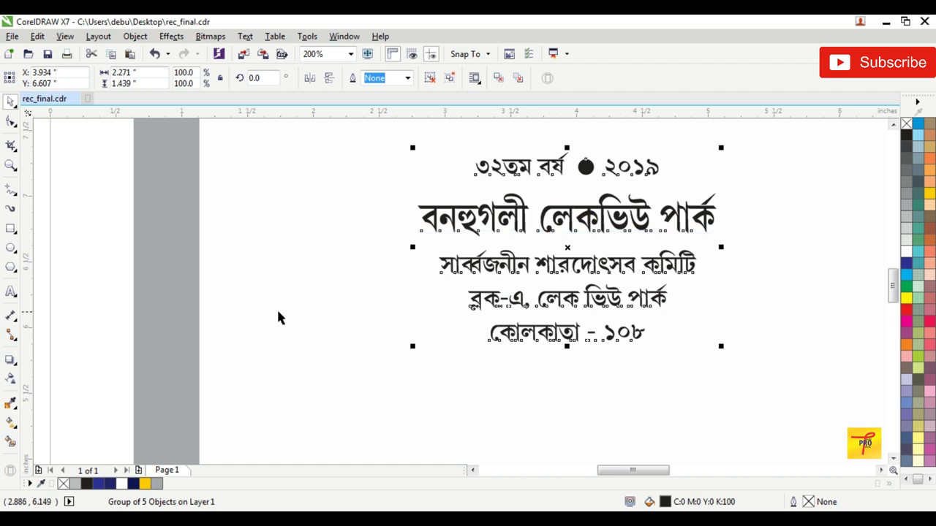
left_click(63, 183)
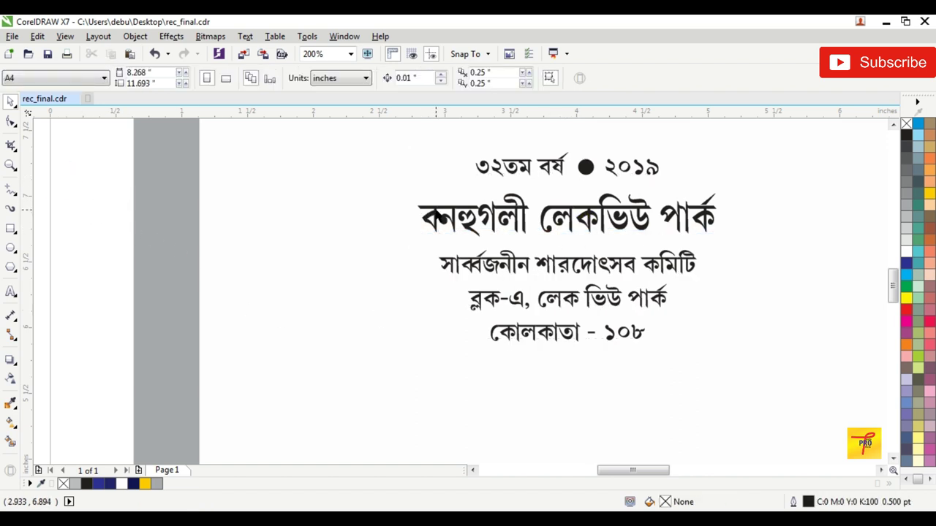
Step: Move the five-line text block onto the upper-left navy shape and fill the text with white (C0 M0 Y0 K0)
scroll(504, 227, "down", 2)
left_click_drag(575, 274, 487, 179)
scroll(585, 234, "down", 1)
scroll(585, 234, "up", 1)
scroll(484, 179, "up", 2)
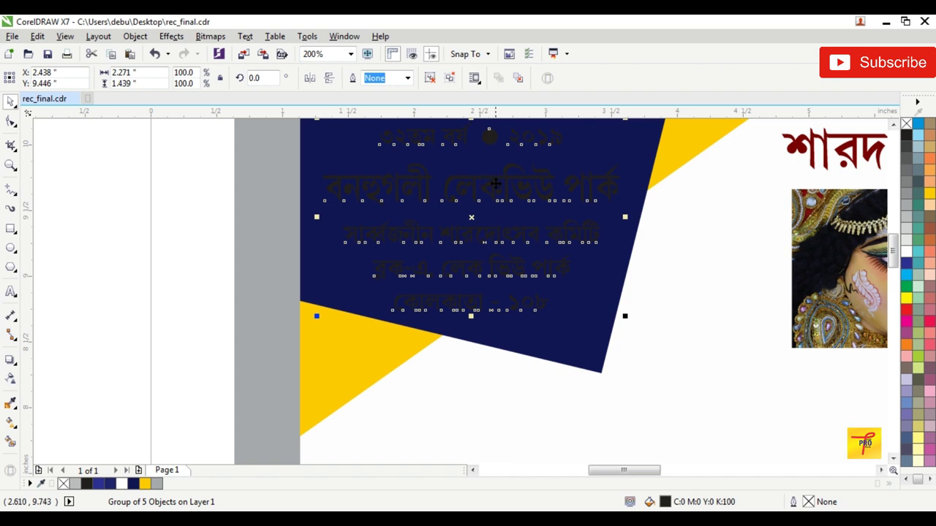
scroll(496, 185, "down", 1)
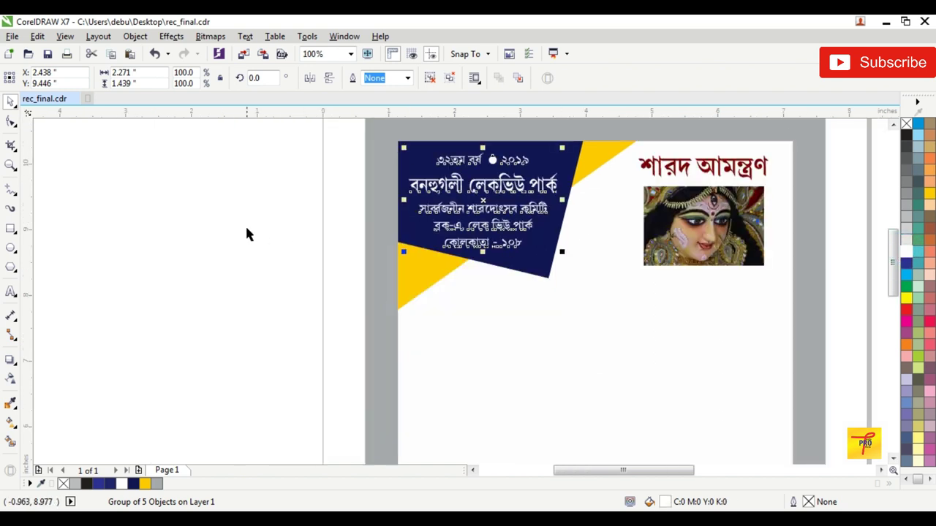
left_click(244, 226)
Step: Ungroup the white five-line text block and fill its top two lines with yellow (C0 M0 Y100 K0)
scroll(223, 186, "up", 1)
left_click_drag(152, 151, 688, 262)
left_click(537, 236)
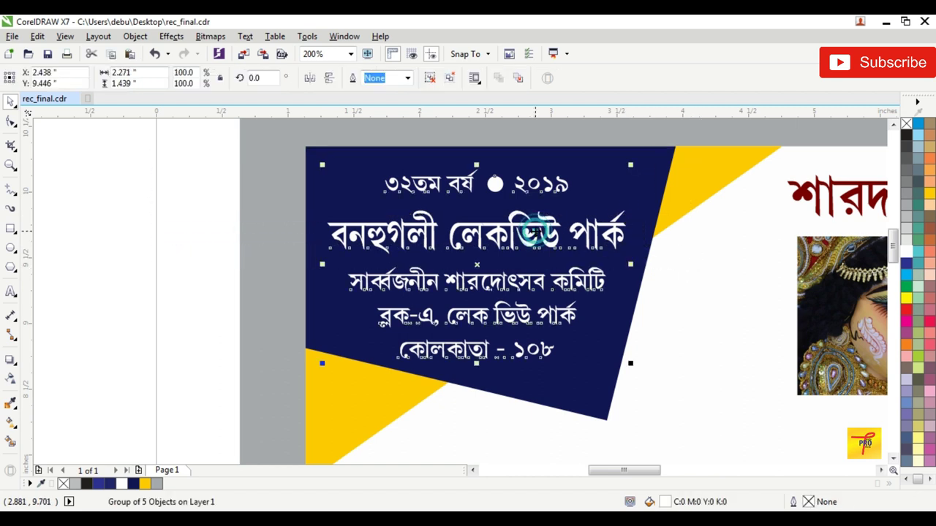
key("ctrl+u")
left_click_drag(142, 142, 692, 265)
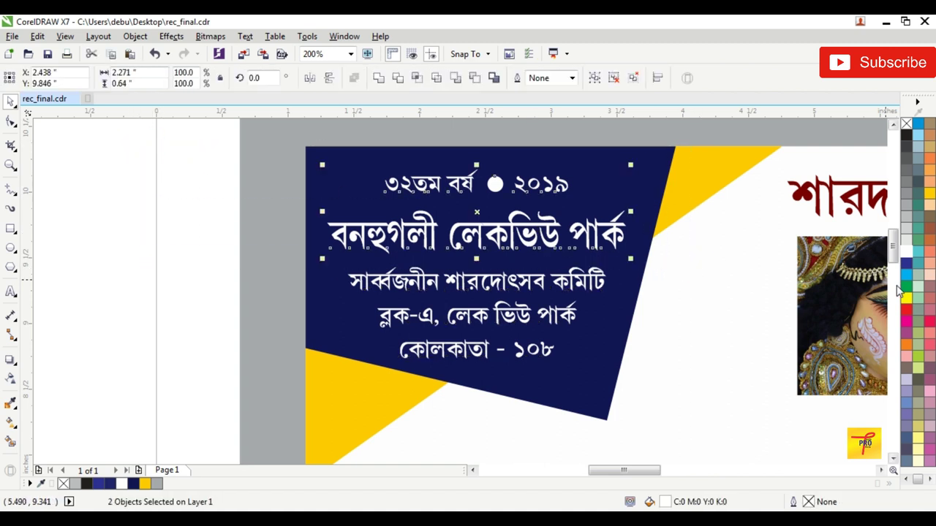
left_click(907, 297)
left_click(111, 301)
scroll(384, 304, "down", 2)
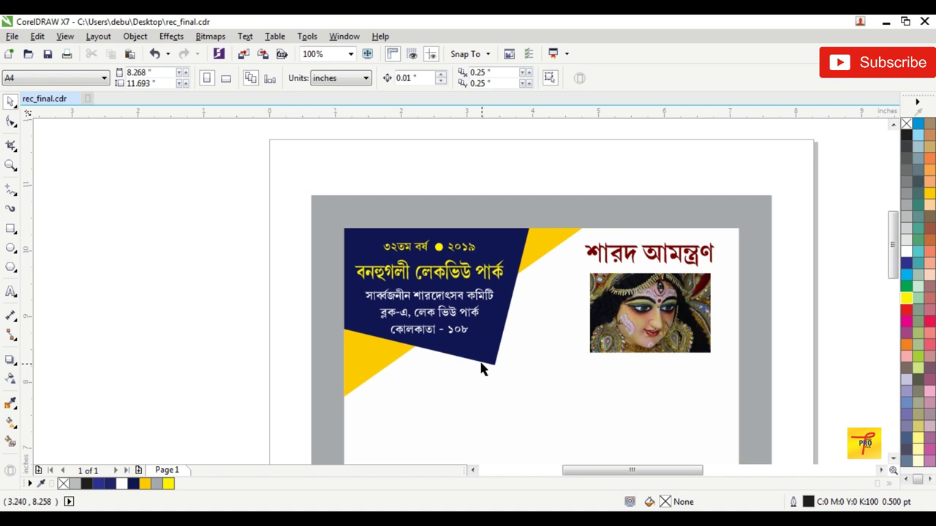
Step: Enlarge the upper-left navy shape slightly and shift the five text lines together to sit centred on it
left_click(484, 359, "ctrl")
left_click_drag(533, 371, 510, 368)
left_click_drag(253, 174, 526, 357)
scroll(475, 288, "up", 2)
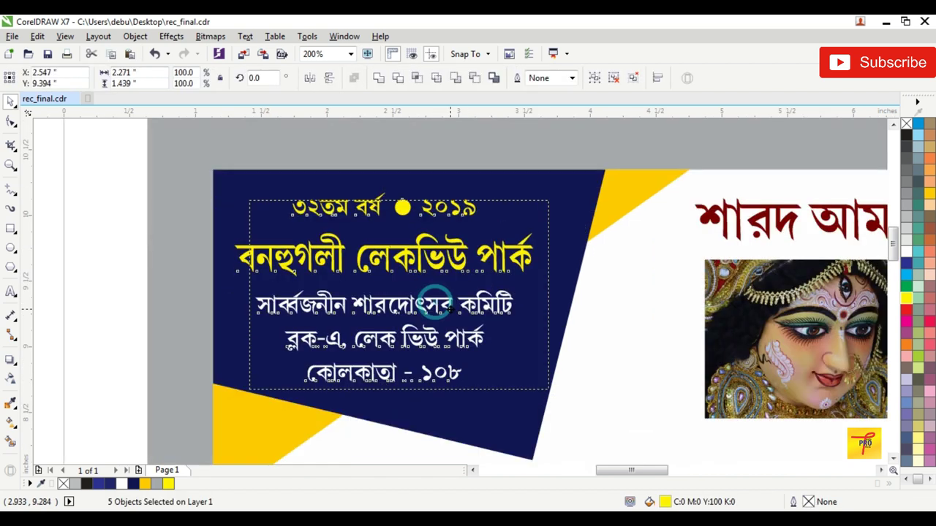
left_click_drag(435, 303, 451, 311)
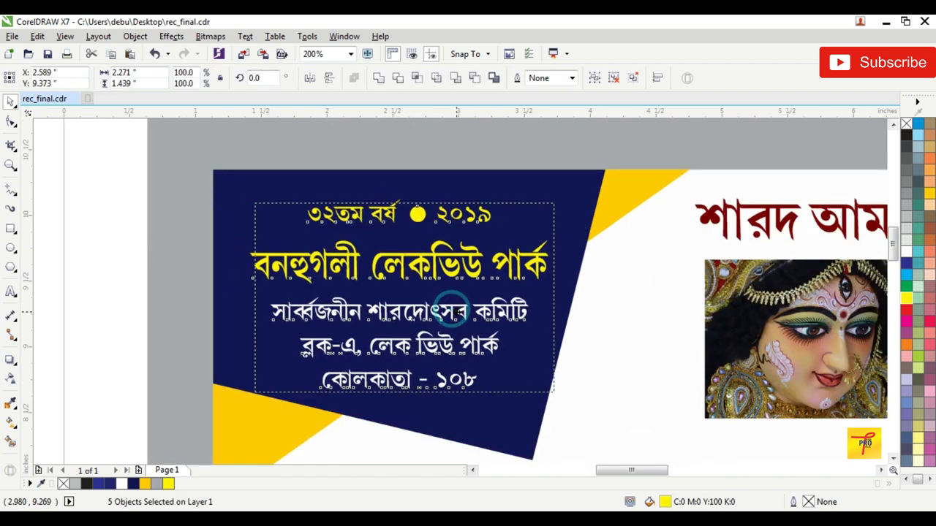
scroll(451, 311, "down", 1)
left_click(207, 249)
scroll(510, 371, "down", 1)
scroll(511, 372, "down", 2)
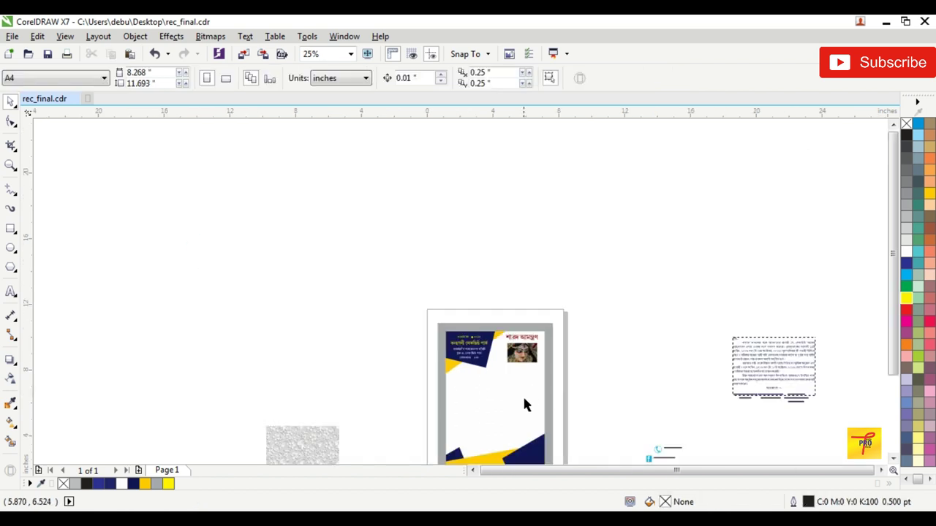
scroll(526, 402, "up", 1)
left_click_drag(622, 278, 454, 410)
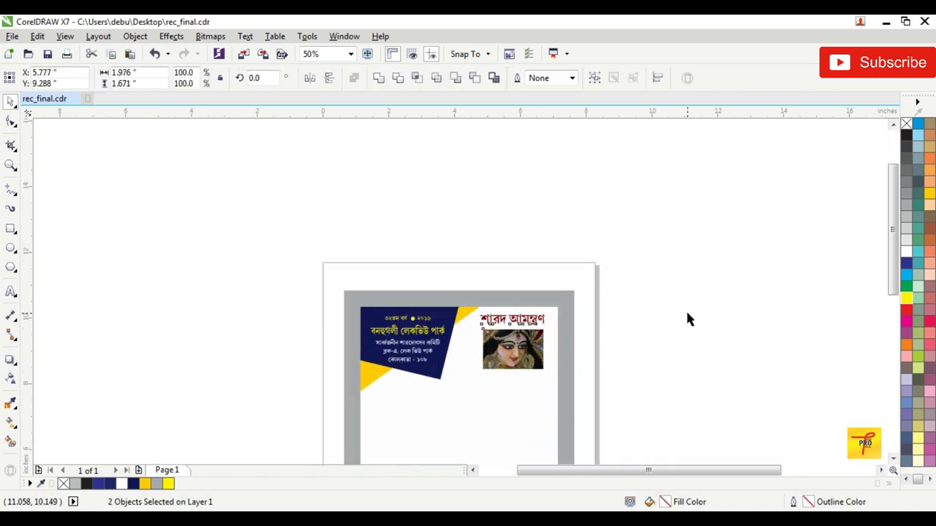
left_click(687, 319)
Step: Move the invitation body text and its signatory lines from beside the page into the middle of the white frame
scroll(660, 347, "down", 3)
scroll(666, 343, "up", 2)
left_click_drag(583, 253, 748, 369)
left_click_drag(672, 311, 400, 346)
scroll(402, 347, "up", 2)
scroll(409, 351, "down", 2)
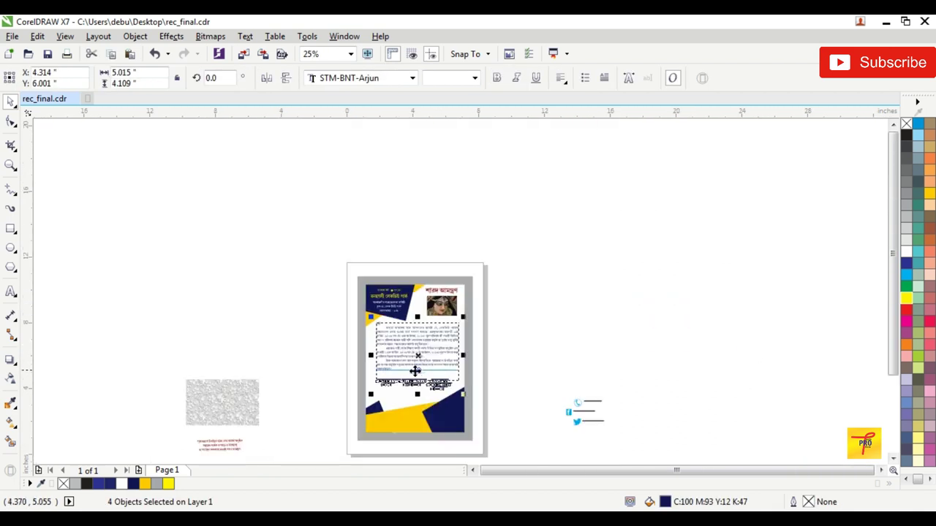
scroll(416, 366, "up", 1)
left_click_drag(419, 325, 413, 329)
left_click_drag(893, 459, 892, 459)
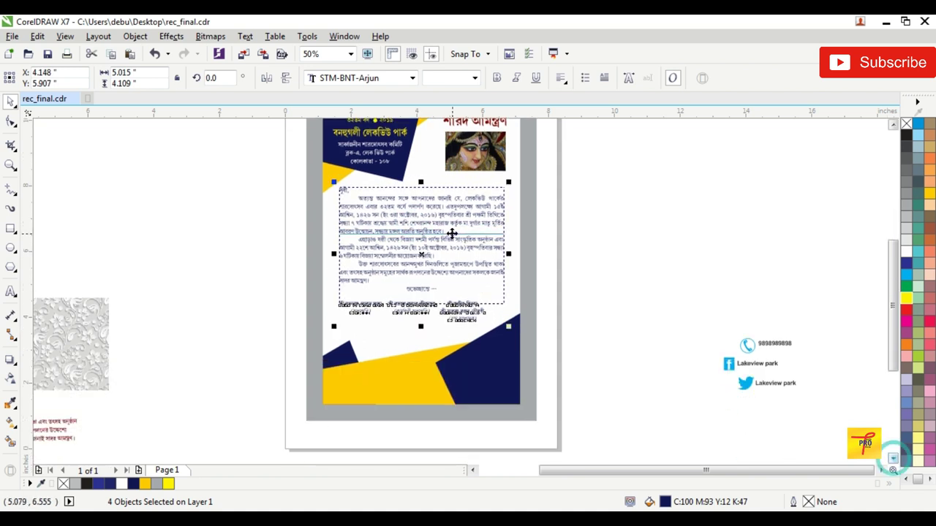
Step: Try grouping the invitation body text with the signatory lines below it
scroll(517, 222, "up", 1)
left_click(719, 191)
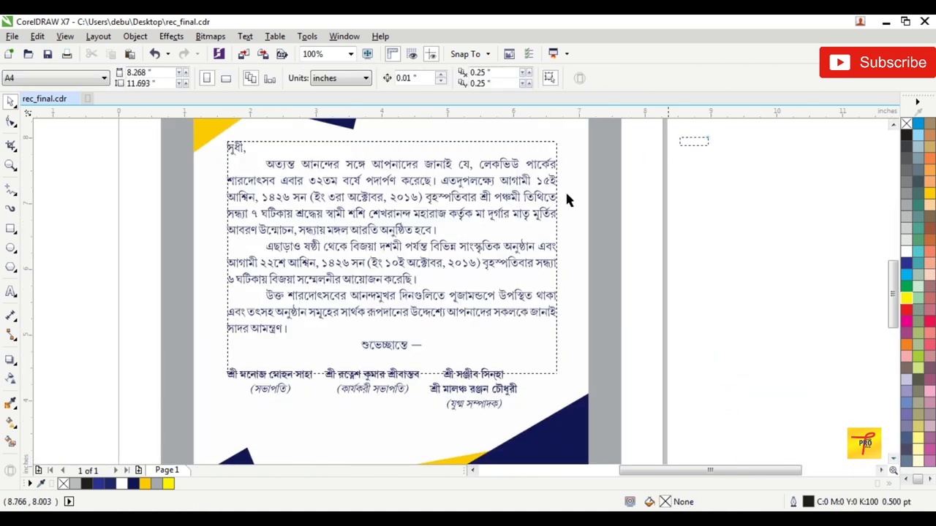
key("ctrl+a")
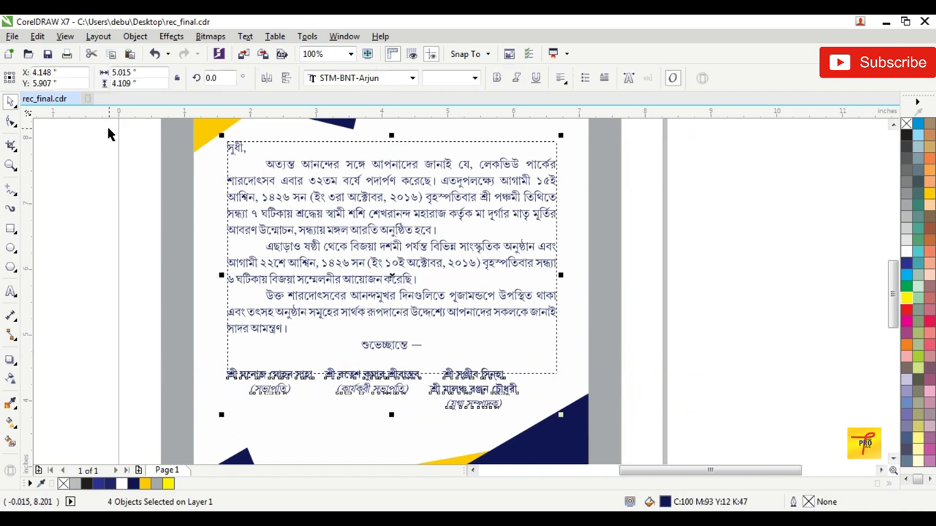
key("ctrl+g")
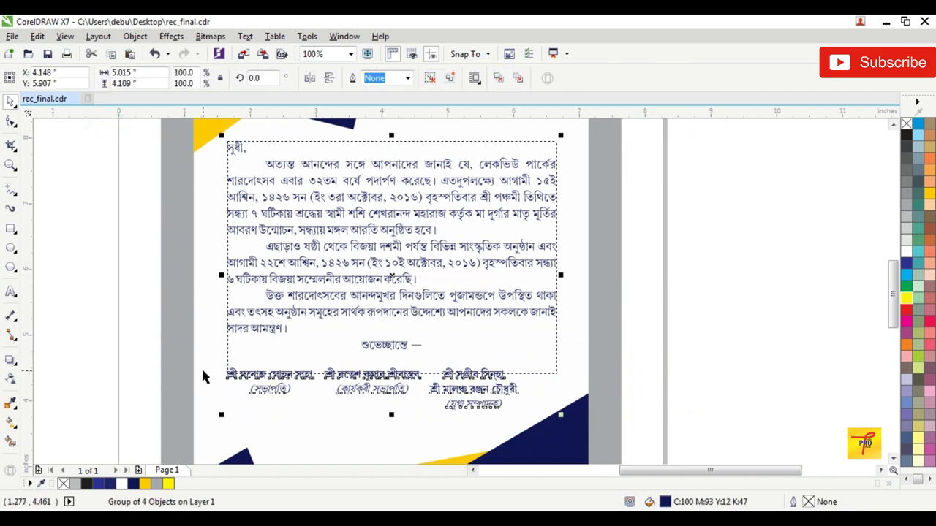
key("ctrl+u")
left_click(69, 286)
Step: Move the dark red three-line text onto the lower yellow shape and rotate it about 6° to follow the shape's slope
scroll(468, 429, "down", 2)
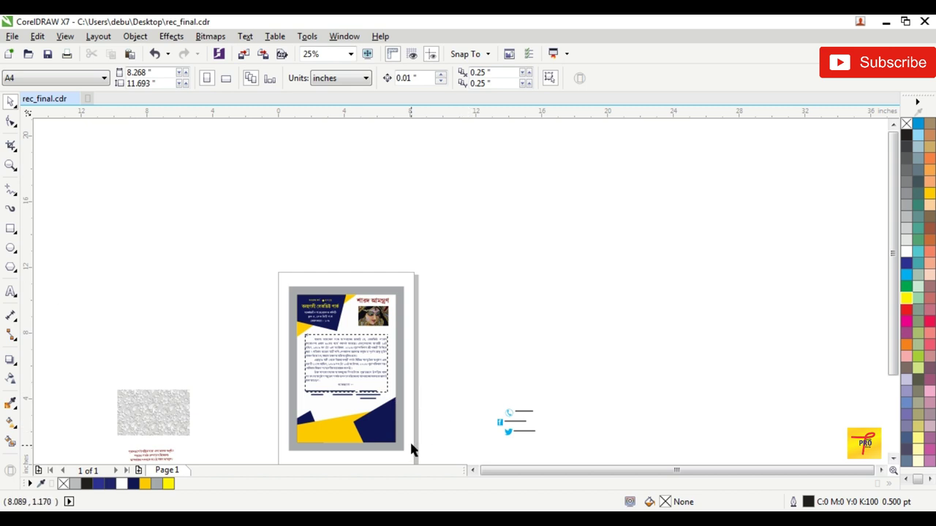
scroll(225, 454, "up", 1)
scroll(146, 417, "down", 1)
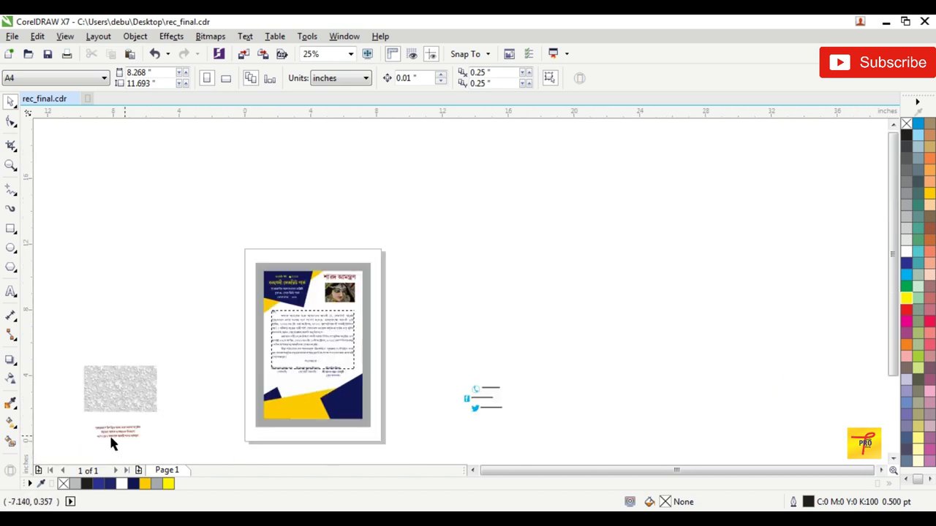
scroll(114, 442, "up", 1)
left_click_drag(127, 421, 475, 376)
scroll(475, 376, "up", 2)
left_click(470, 365)
left_click_drag(556, 411, 574, 405)
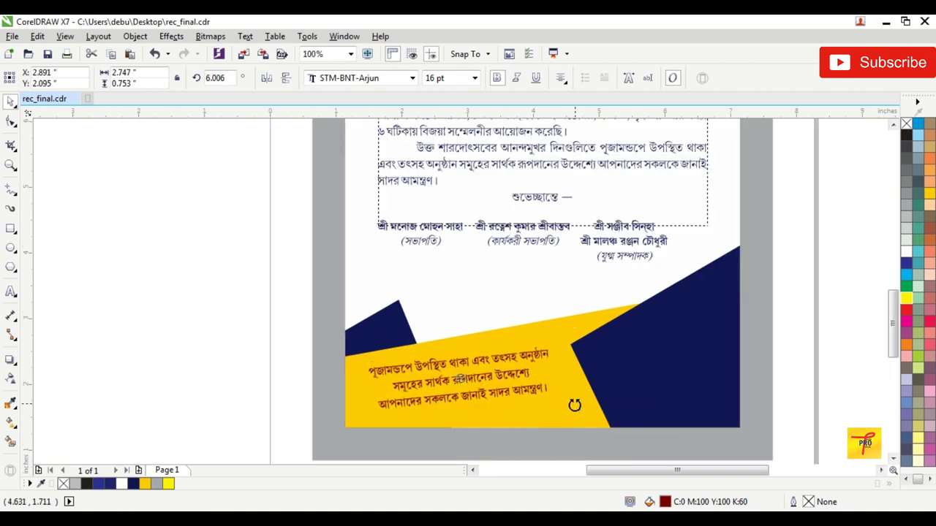
left_click(141, 318)
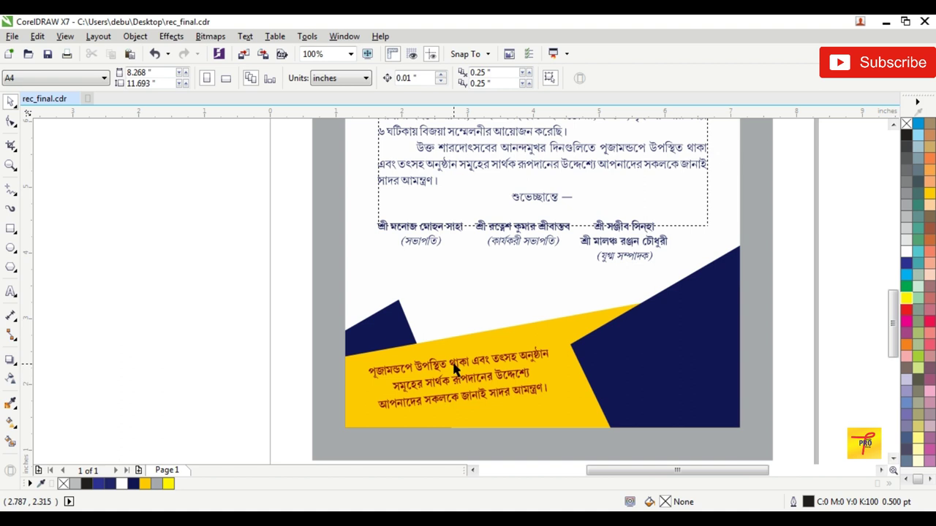
left_click(457, 363)
Step: Move the blue phone, Facebook and Twitter icons from beside the page onto the lower-right navy shape
scroll(543, 366, "down", 3)
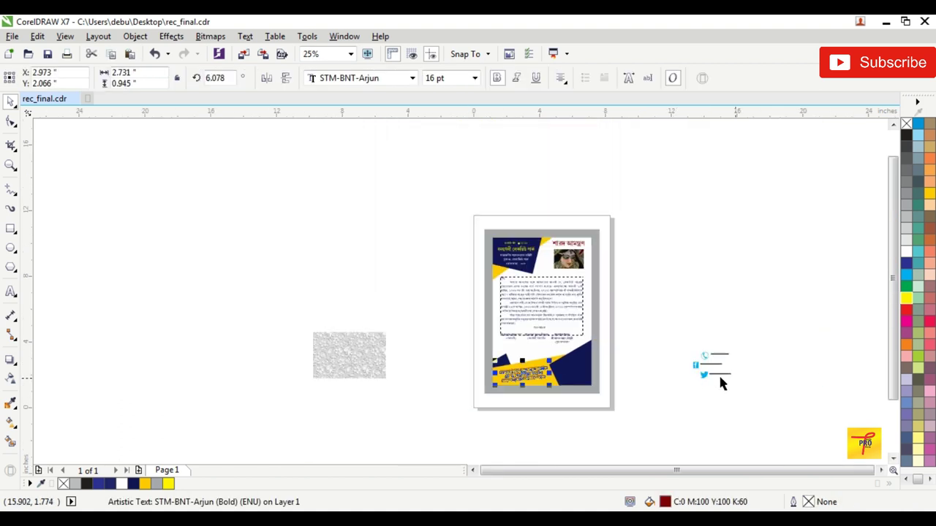
scroll(716, 366, "up", 2)
left_click_drag(658, 301, 746, 403)
left_click_drag(703, 355, 408, 331)
scroll(433, 365, "up", 4)
scroll(424, 355, "down", 3)
scroll(731, 338, "up", 3)
Step: Select the three contact icons together and fine-tune their placement on the navy shape
left_click(730, 334)
scroll(427, 331, "up", 2)
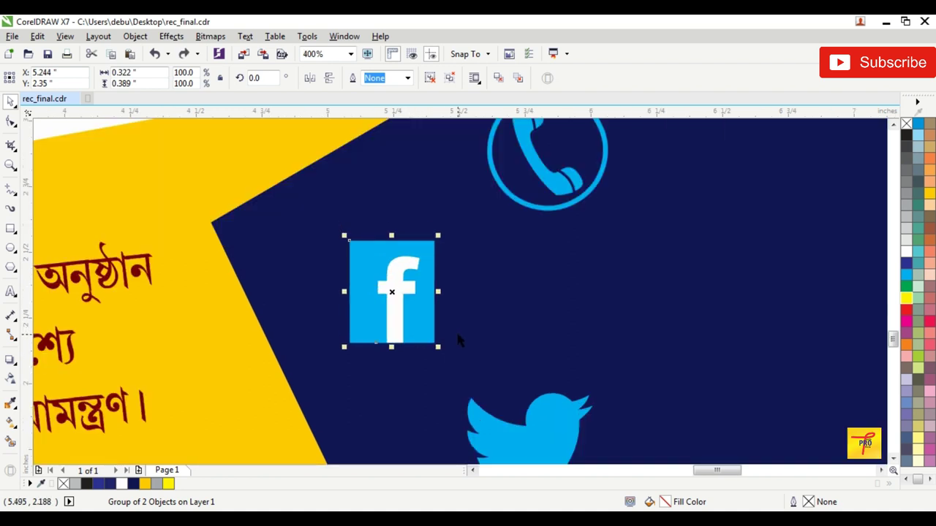
scroll(455, 330, "down", 2)
left_click(767, 258)
left_click_drag(811, 162, 444, 294)
scroll(543, 337, "down", 2)
left_click_drag(773, 147, 366, 408)
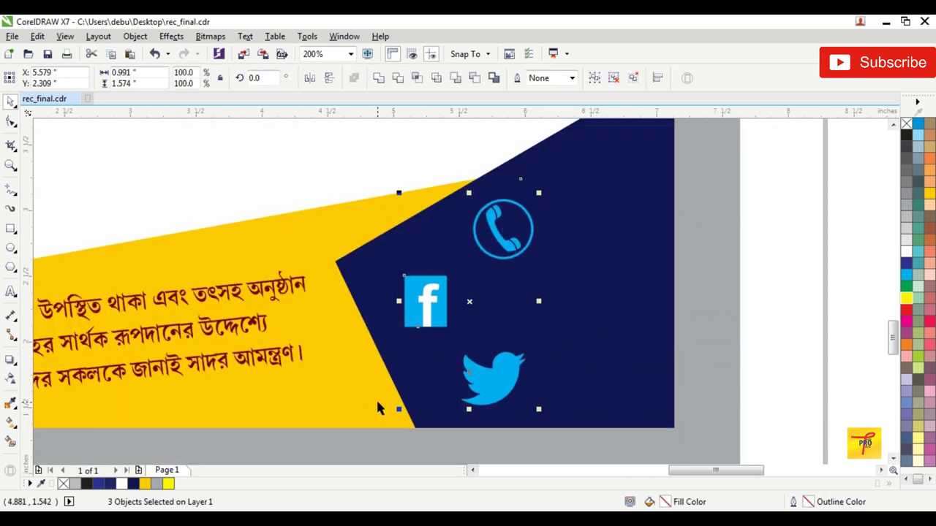
Step: Place the phone number text beside the phone icon and fill it with white (C0 M0 Y0 K0)
scroll(378, 408, "down", 3)
left_click_drag(707, 351, 441, 354)
scroll(440, 354, "up", 1)
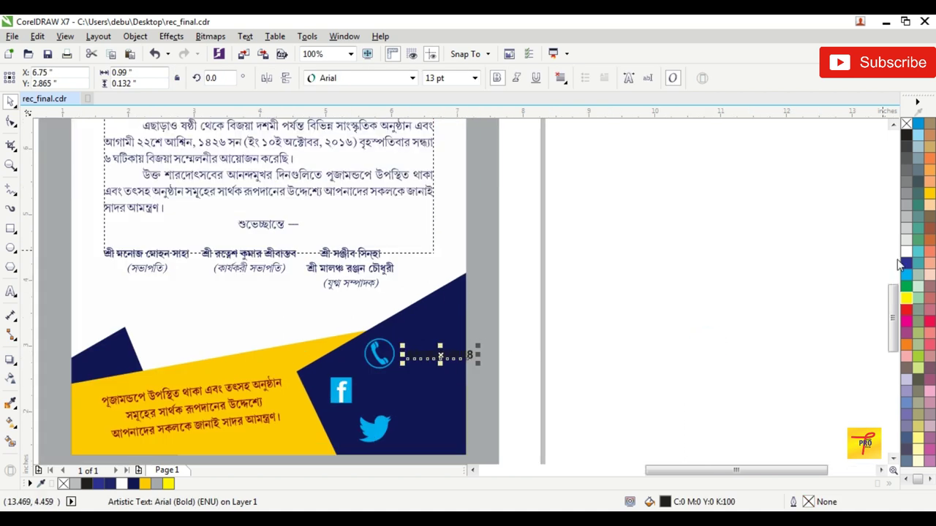
left_click(906, 251)
scroll(429, 362, "up", 1)
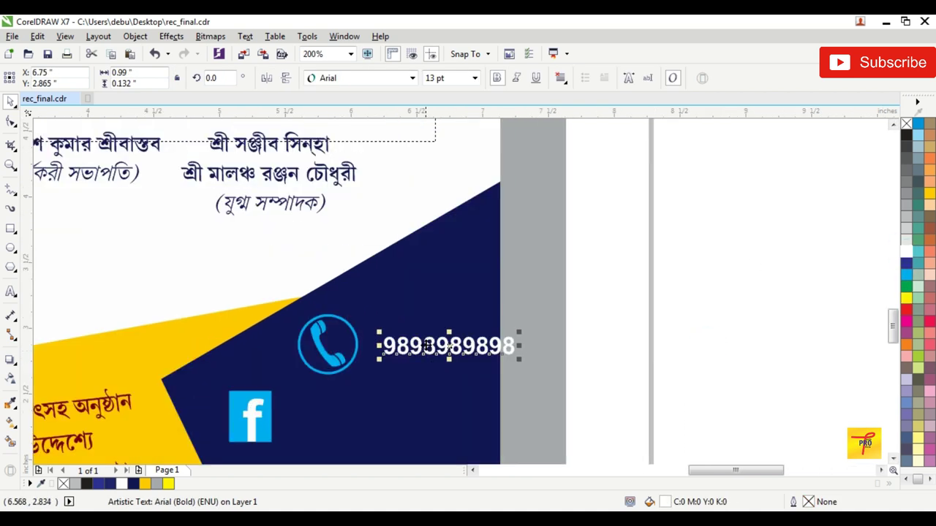
left_click_drag(433, 342, 420, 344)
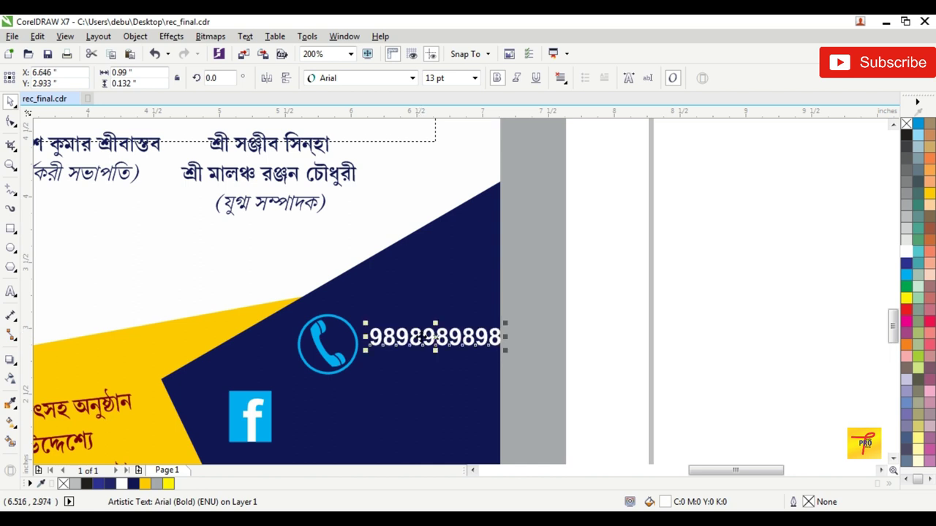
Step: Place the two "Lakeview park" labels beside the Facebook and Twitter icons and fill both with white
scroll(429, 345, "down", 2)
scroll(555, 384, "up", 1)
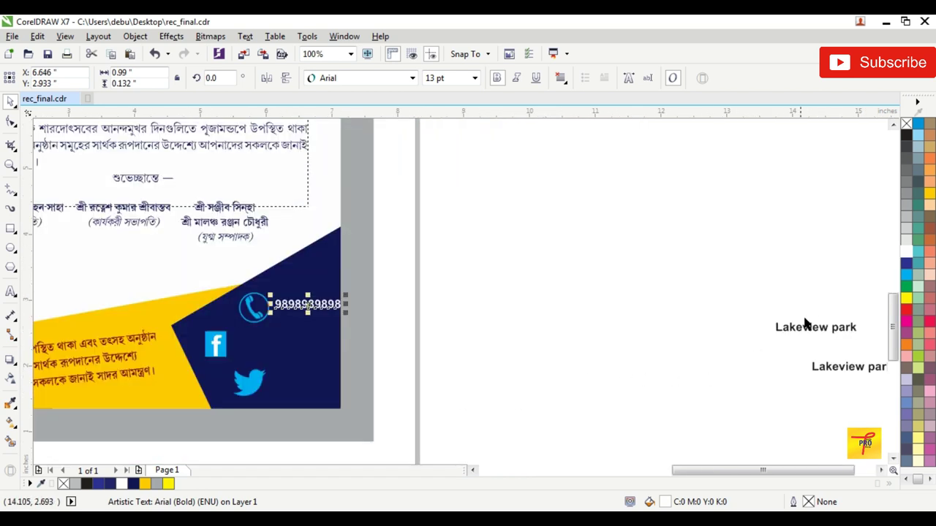
left_click_drag(808, 334, 278, 345)
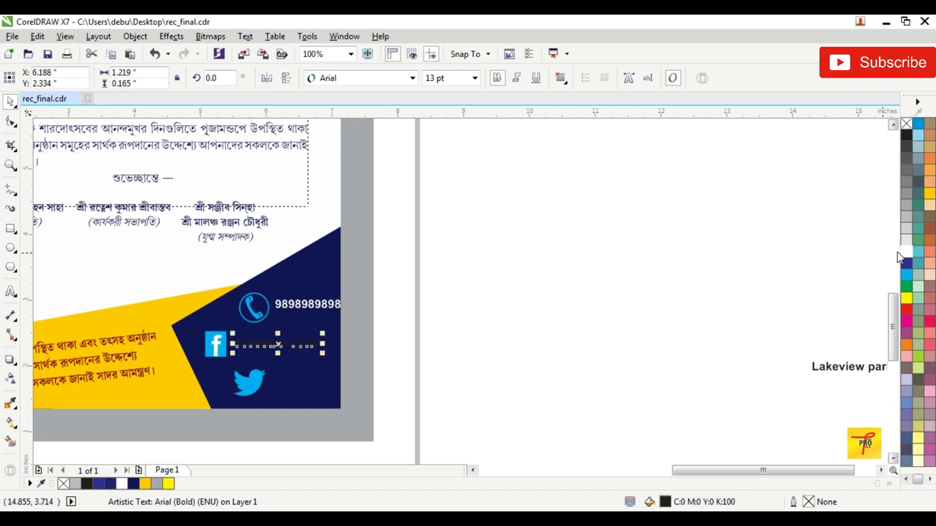
left_click(673, 264)
left_click_drag(829, 369, 289, 381)
left_click(907, 252)
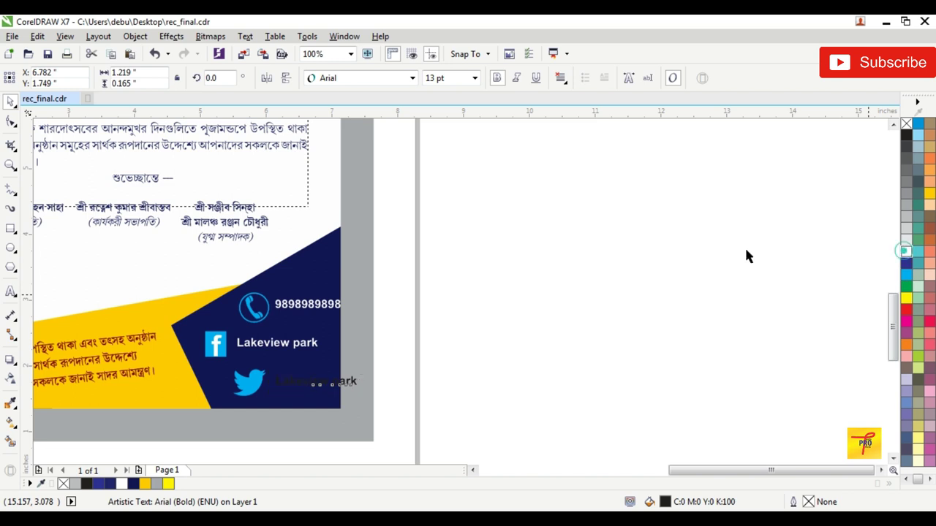
left_click(547, 273)
scroll(290, 345, "down", 1)
scroll(288, 345, "up", 1)
left_click_drag(253, 336, 234, 338)
left_click(584, 213)
left_click(468, 242)
left_click(635, 247)
left_click(520, 244)
left_click_drag(520, 244, 551, 244)
key("ctrl+z")
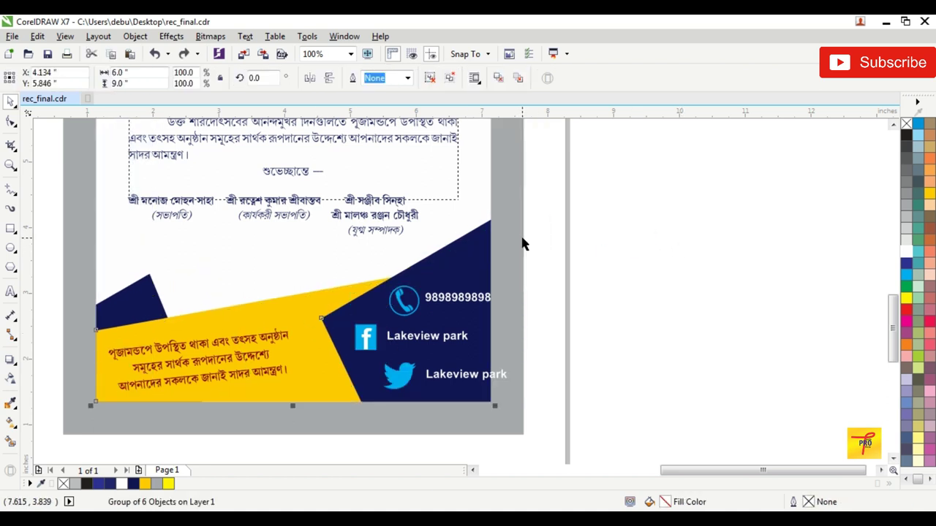
Step: Ungroup the 6 × 9 inch background artwork and widen the lower-right navy shape toward the yellow shape
key("ctrl+u")
left_click(464, 258)
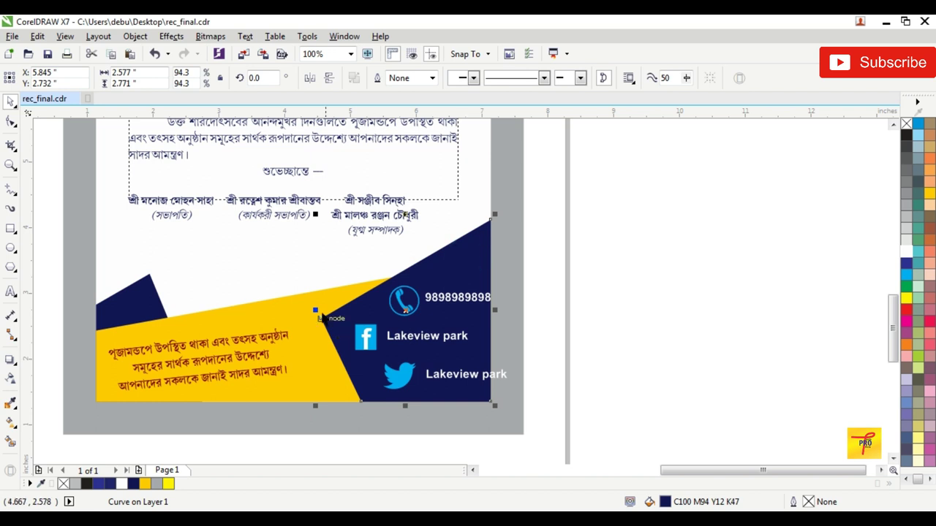
left_click_drag(314, 311, 293, 316)
left_click(543, 266)
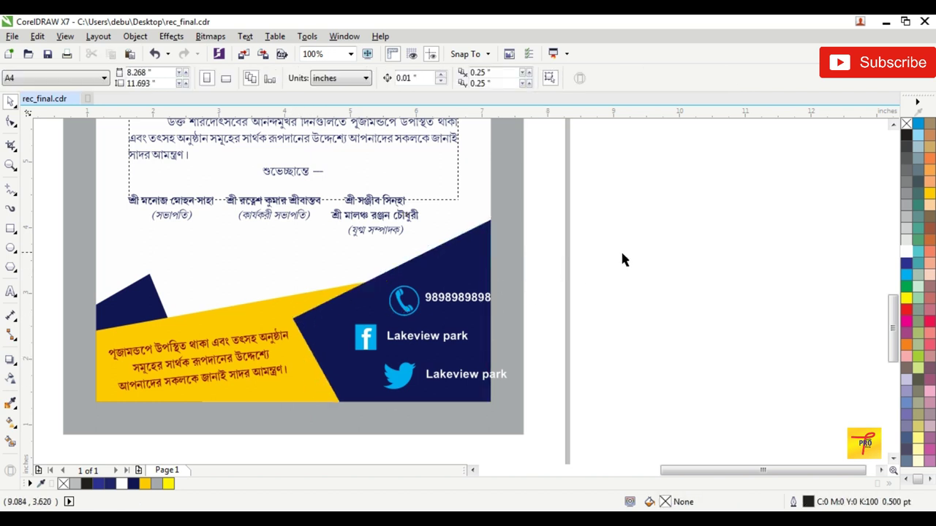
Step: Shift the contact icons and their white labels left so they all fit inside the lower-right navy shape
left_click_drag(354, 406, 354, 403)
scroll(383, 345, "up", 2)
left_click_drag(358, 324, 350, 352)
scroll(338, 345, "down", 1)
scroll(363, 390, "up", 1)
left_click(747, 288)
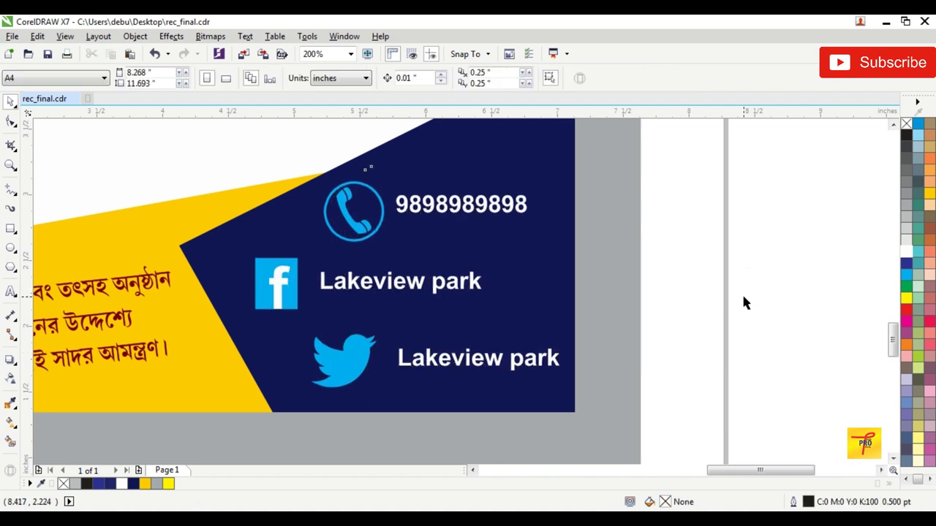
Step: Nudge the invitation body text and signatory lines slightly down within the white frame
scroll(741, 296, "down", 3)
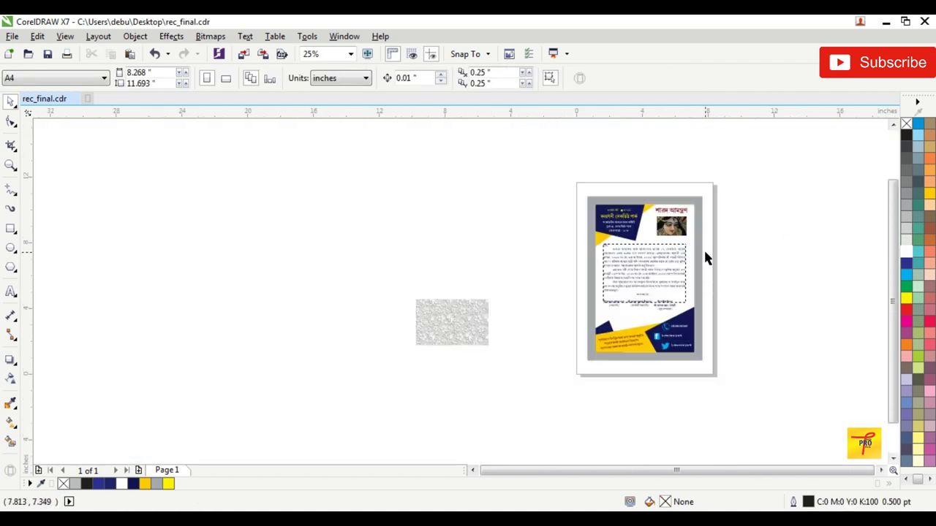
scroll(706, 257, "up", 1)
left_click_drag(746, 219, 435, 381)
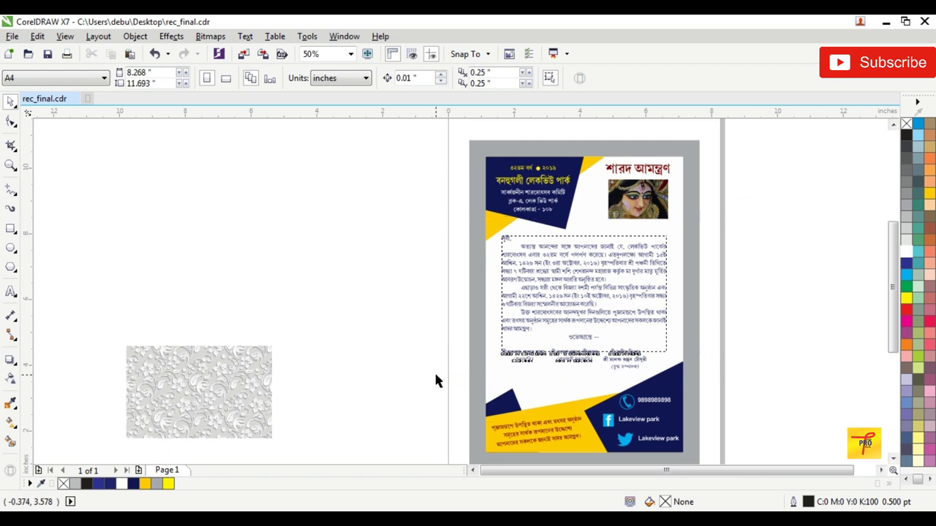
left_click(330, 264)
Step: Scale the grey floral pattern image beside the page to 194.1% and rotate it to 327.47°
scroll(329, 264, "down", 2)
scroll(395, 287, "down", 2)
scroll(452, 278, "up", 1)
left_click_drag(177, 336, 217, 341)
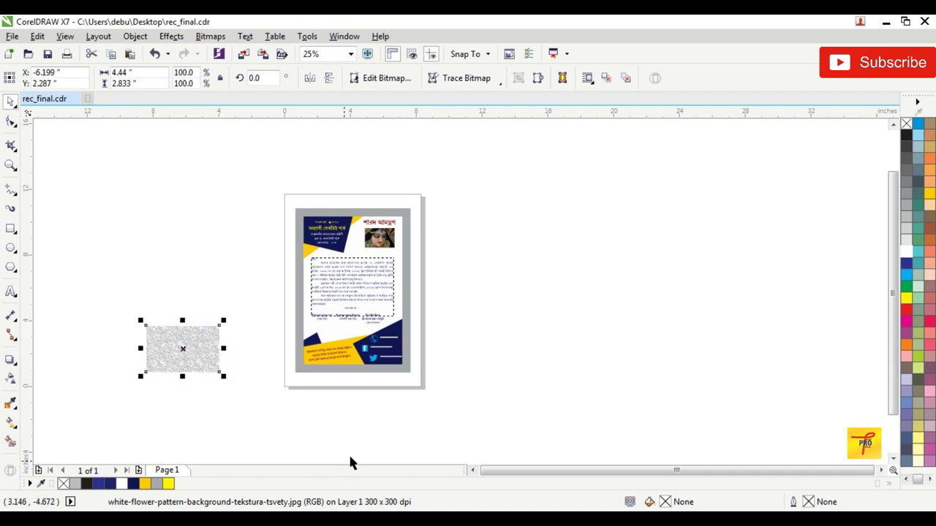
left_click_drag(222, 375, 171, 349)
left_click(171, 348)
left_click_drag(245, 294, 248, 335)
left_click(513, 260)
scroll(169, 319, "up", 2)
left_click_drag(168, 319, 211, 294)
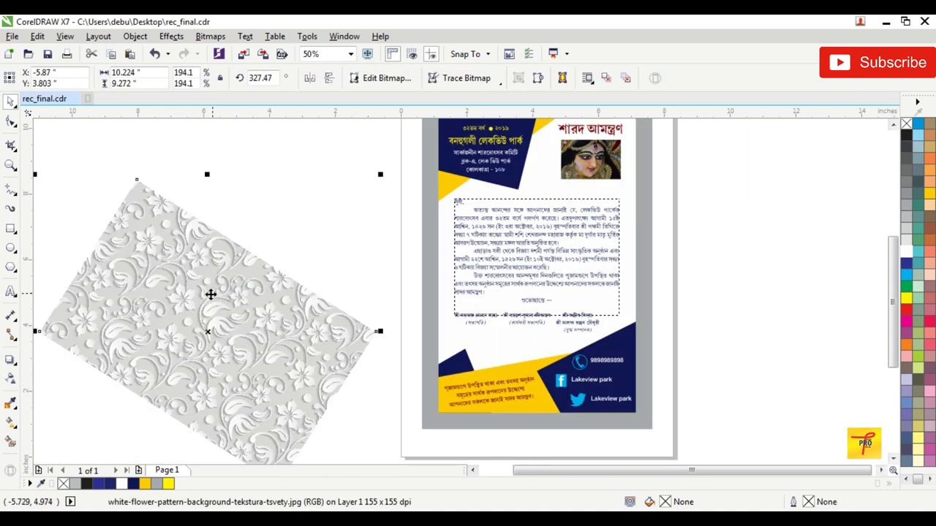
Step: Apply a linear transparency to the rotated floral image, fading it out toward its upper-right edge at about 84.9°
left_click(11, 380)
left_click_drag(206, 331, 253, 277)
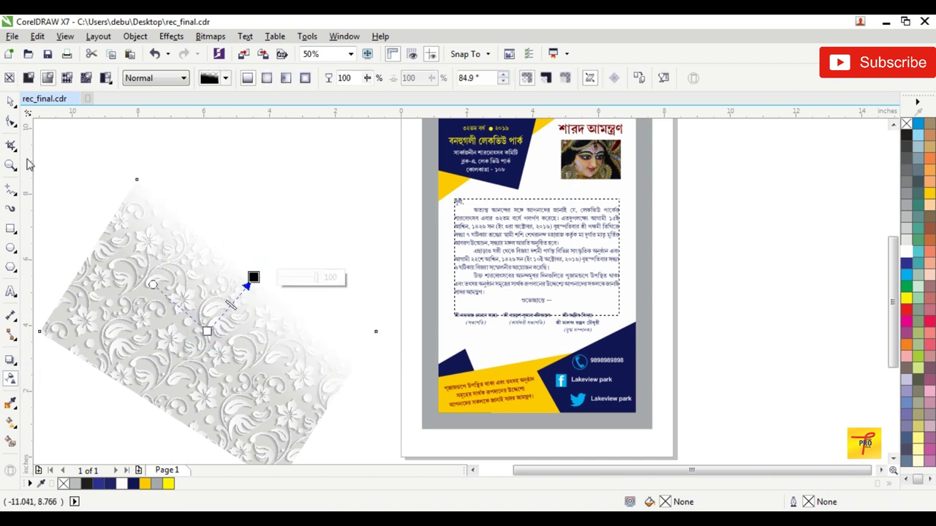
left_click(11, 101)
scroll(198, 249, "down", 2)
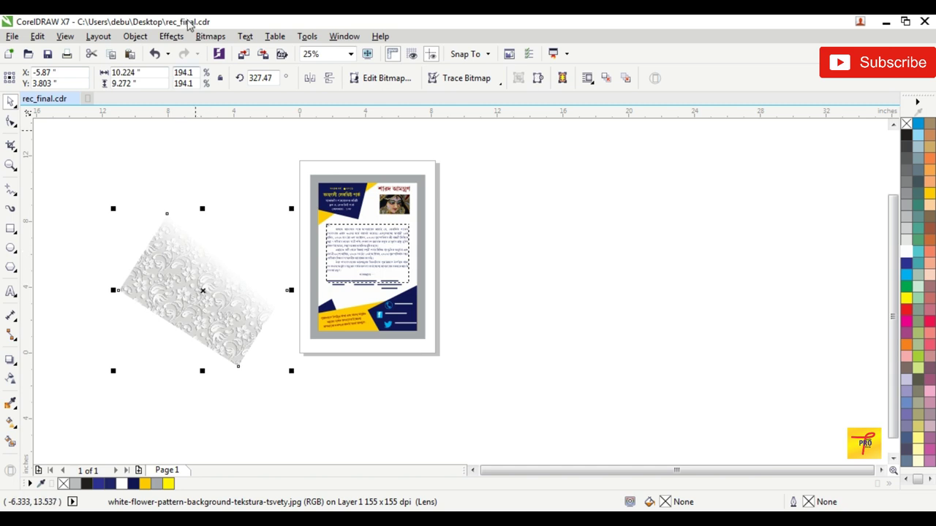
Step: PowerClip the faded floral image inside the white 6 × 9 inch invitation background
left_click(135, 37)
left_click(180, 155)
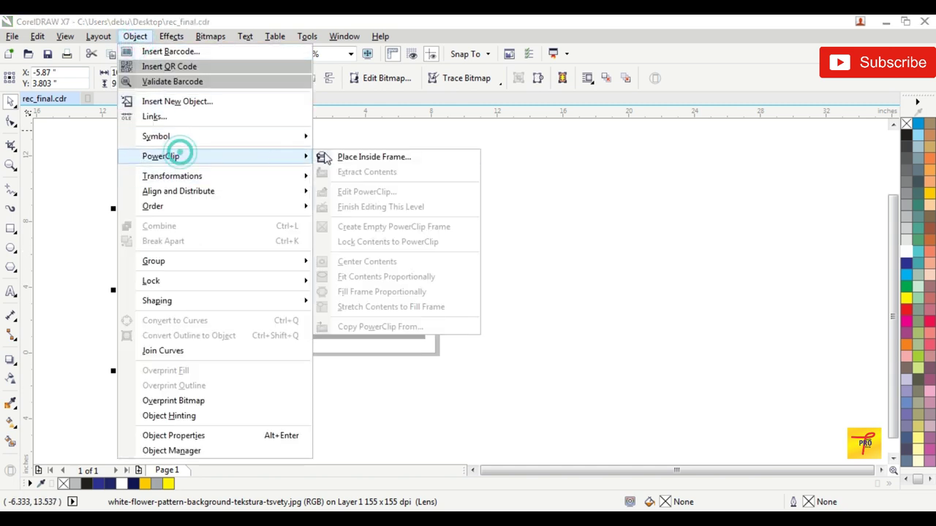
left_click(365, 157)
left_click(345, 296)
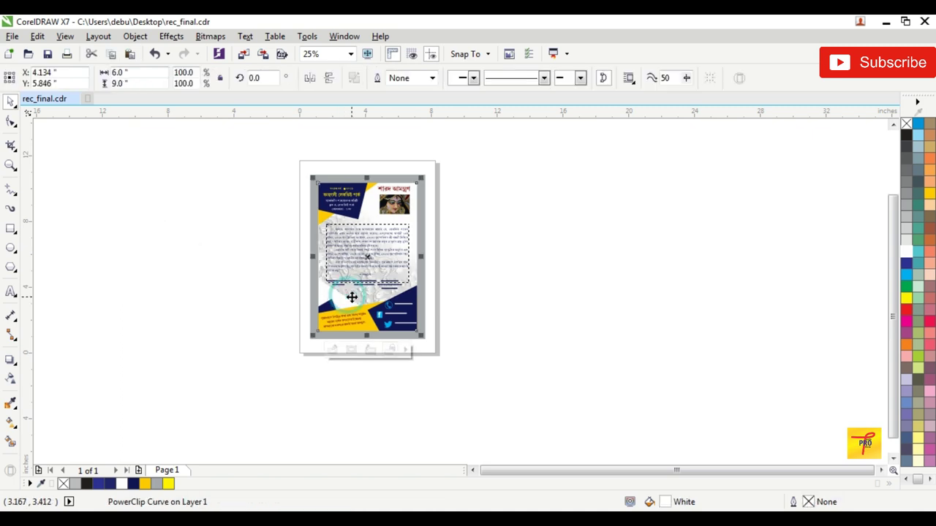
Step: Open the PowerClip contents for editing and move the floral image over the frame's lower-left corner
scroll(351, 297, "up", 2)
left_click(375, 287)
left_click_drag(311, 358, 326, 396)
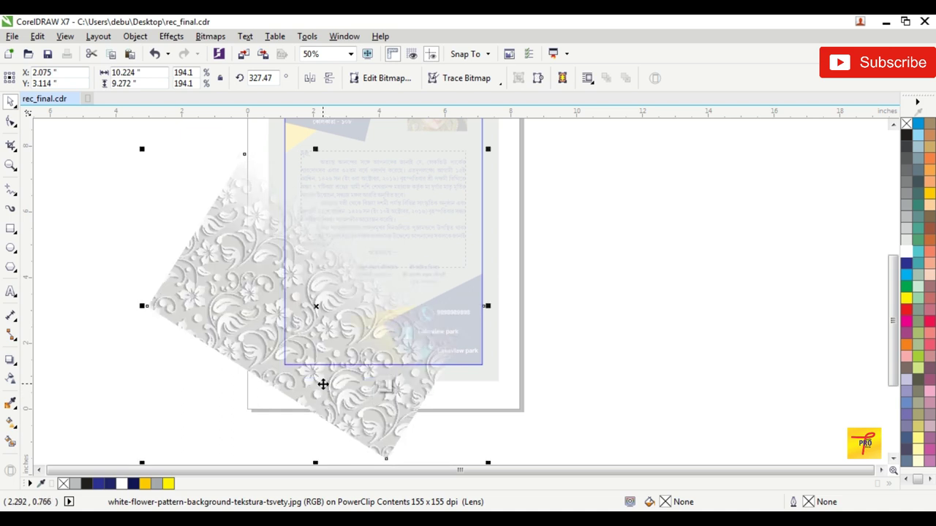
Step: Duplicate the floral image to the right of the frame and rotate the copy about half a turn
left_click_drag(252, 312, 551, 271)
left_click(551, 271)
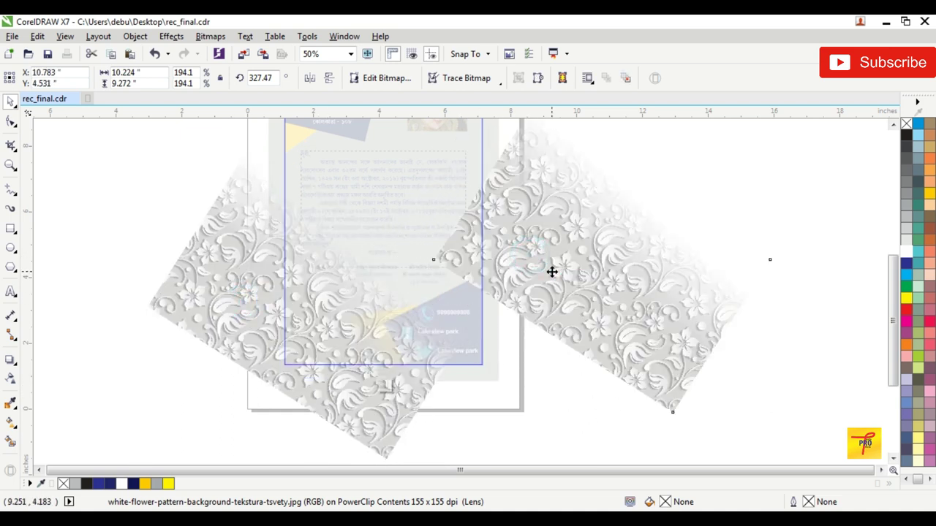
left_click_drag(777, 419, 545, 192)
Step: Move the floral copy over the frame's upper-right corner and fine-tune its rotation to 144.469°
scroll(634, 227, "down", 3)
scroll(635, 226, "up", 2)
left_click_drag(628, 307, 576, 249)
left_click(571, 248)
left_click(562, 254)
left_click_drag(600, 309, 610, 309)
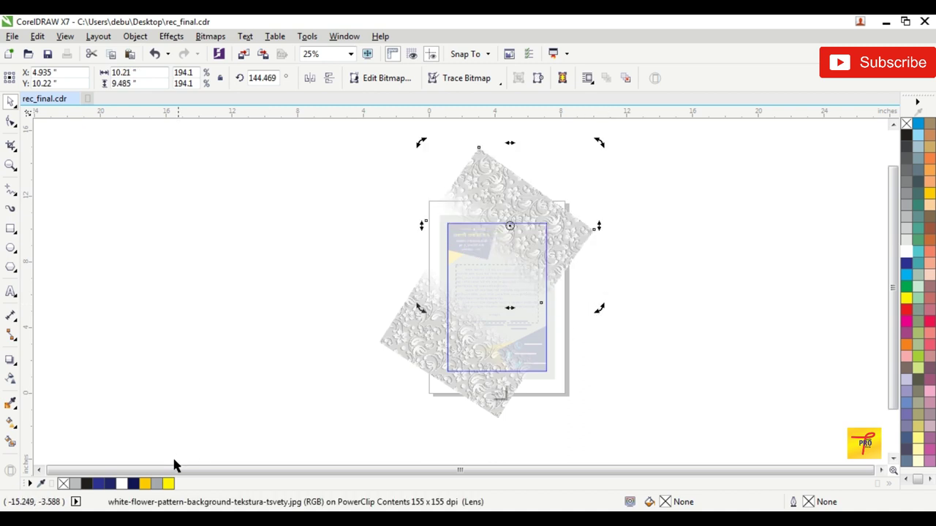
Step: Finish editing the PowerClip contents and leave everything deselected
left_click(651, 274)
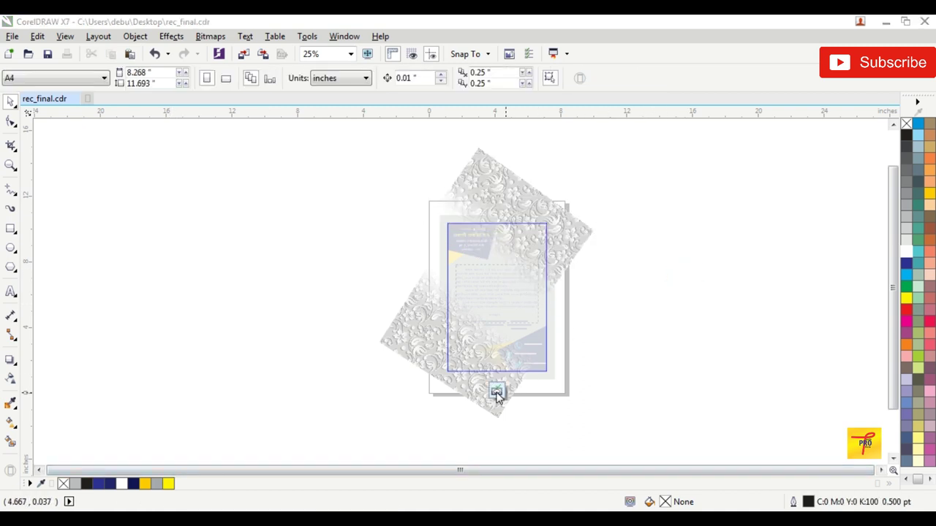
left_click(496, 393)
left_click(662, 244)
Step: Examine the finished invitation up close and as a whole, checking the floral corners, title, photo, text and contact area
scroll(530, 248, "up", 2)
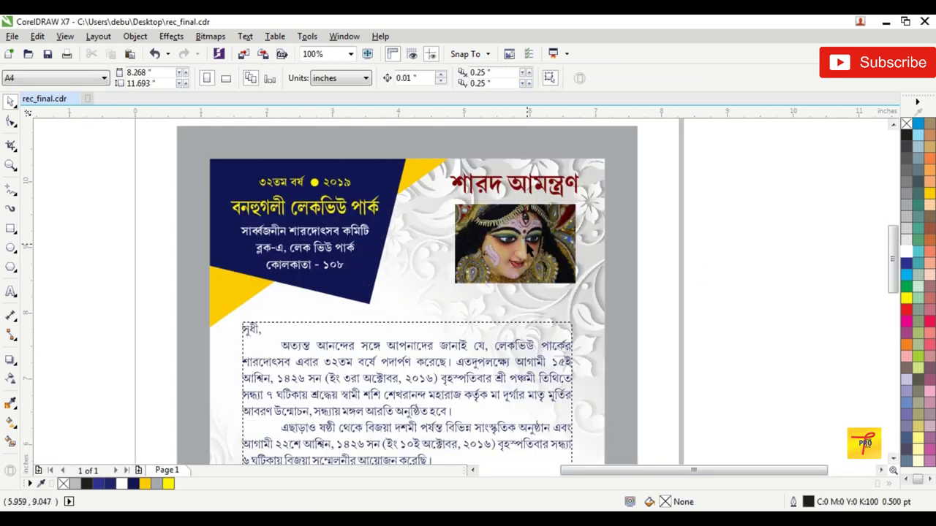
scroll(531, 248, "down", 2)
scroll(482, 319, "up", 1)
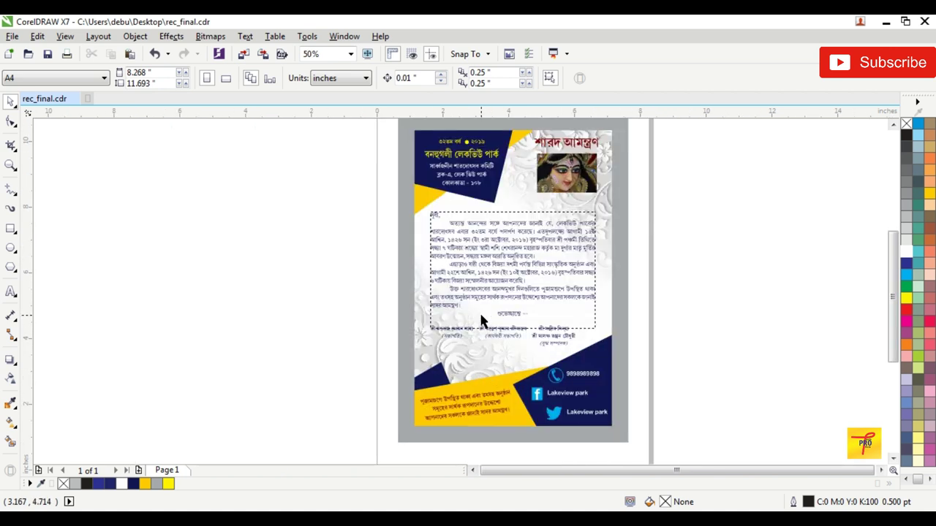
scroll(477, 353, "up", 1)
scroll(476, 354, "down", 2)
left_click(654, 263)
scroll(521, 250, "up", 3)
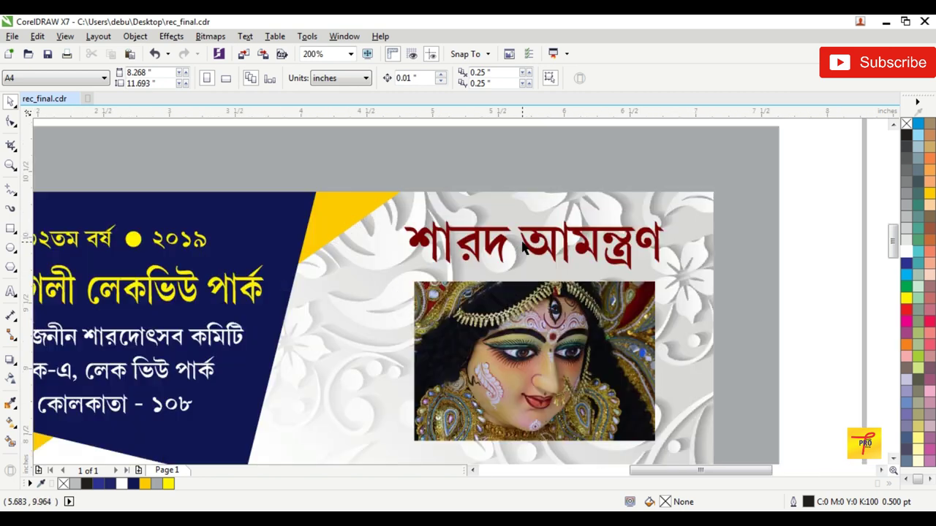
scroll(598, 249, "down", 1)
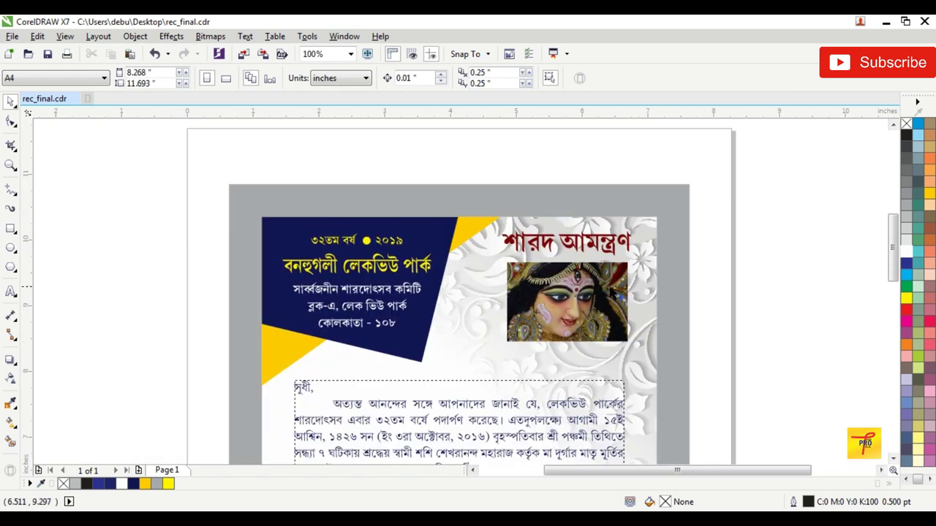
scroll(602, 289, "up", 1)
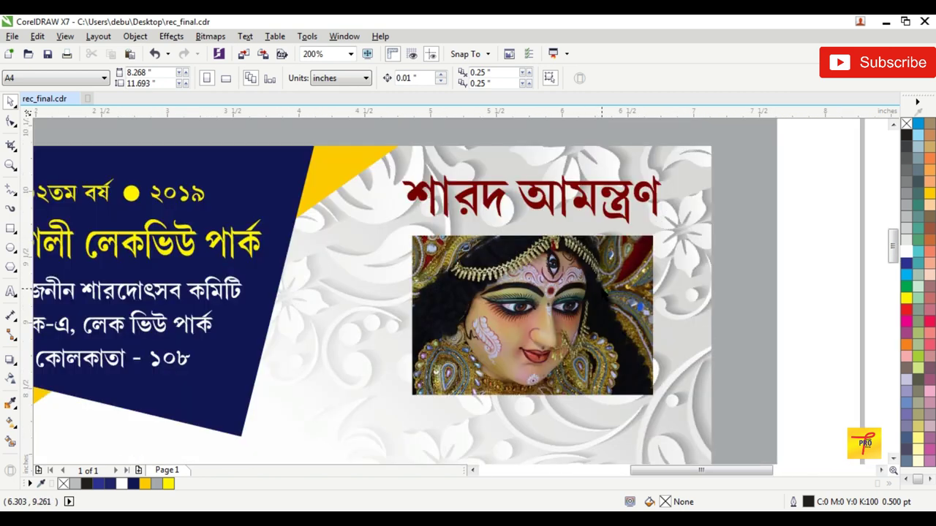
scroll(601, 343, "down", 4)
scroll(589, 351, "up", 2)
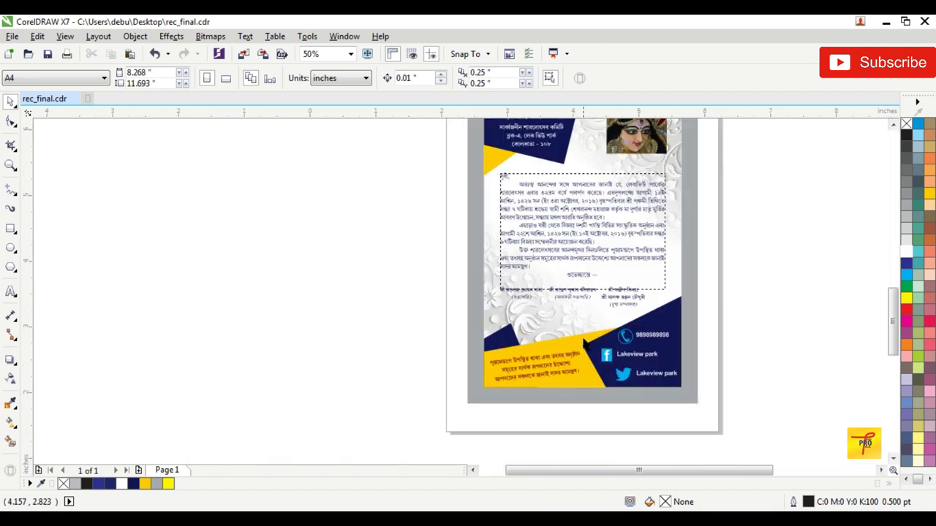
scroll(585, 341, "up", 1)
scroll(499, 280, "down", 2)
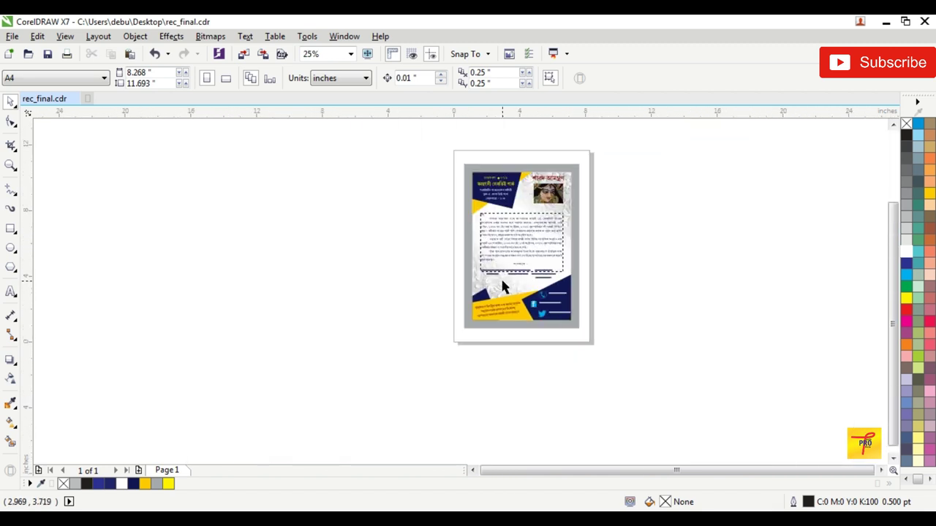
left_click(12, 165)
left_click_drag(459, 159, 578, 323)
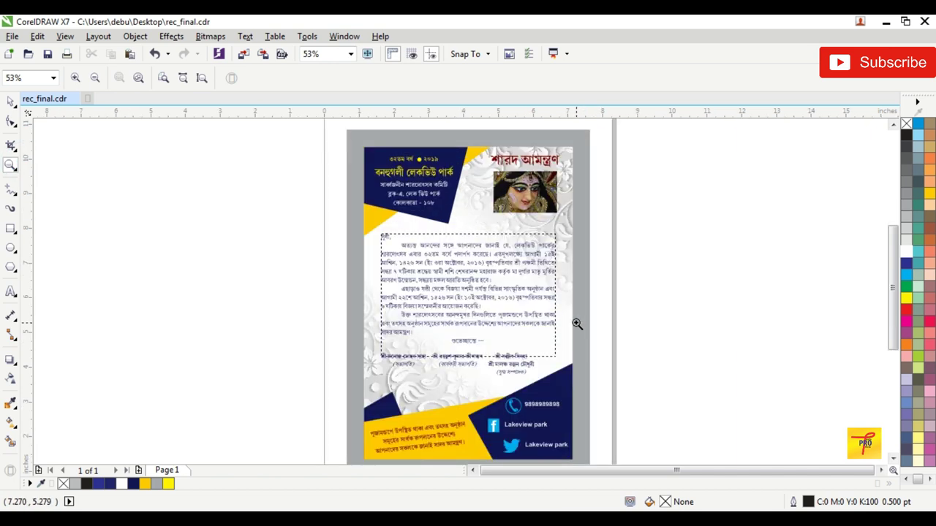